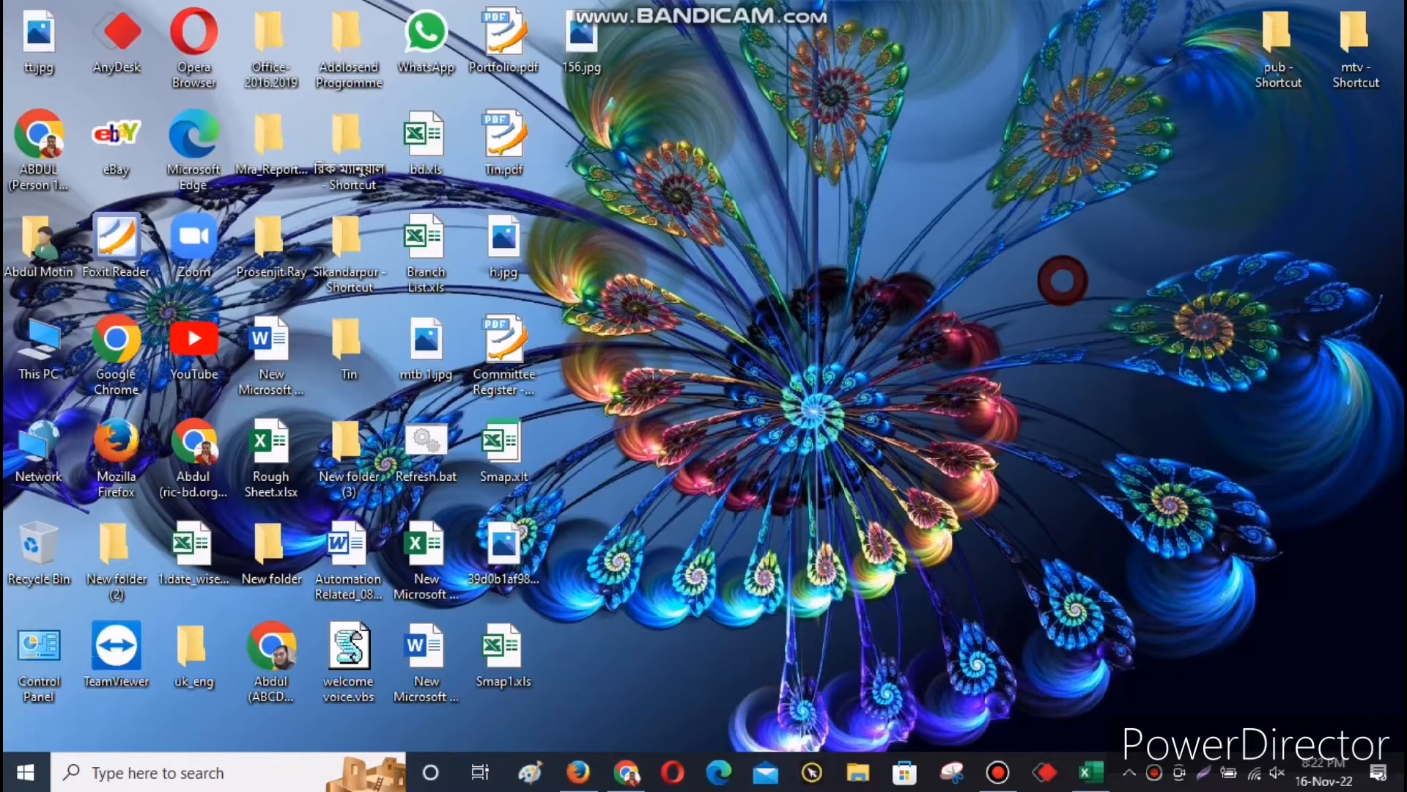
right_click(1063, 275)
click(1122, 333)
right_click(1066, 272)
click(1129, 334)
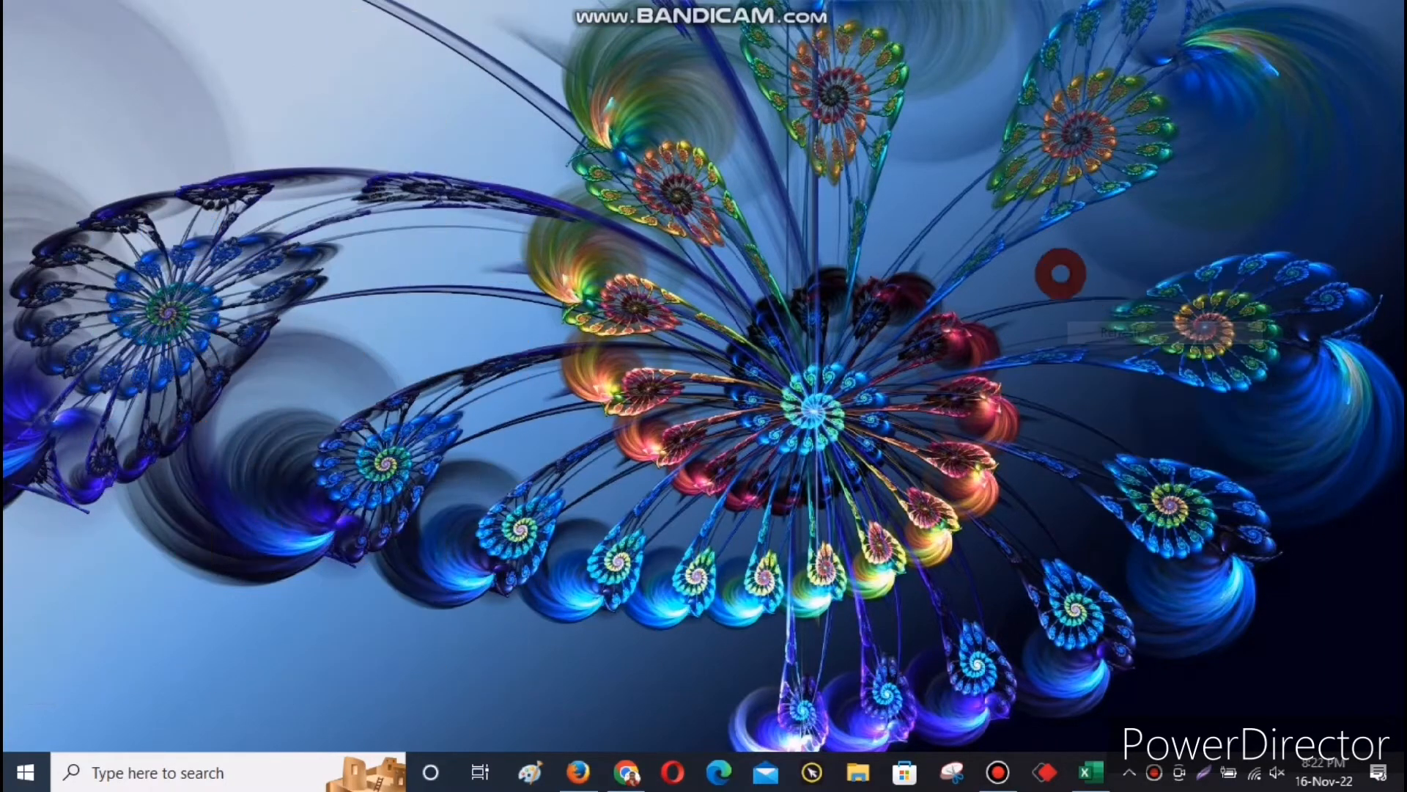
right_click(1059, 269)
click(1122, 330)
right_click(1066, 262)
click(1103, 317)
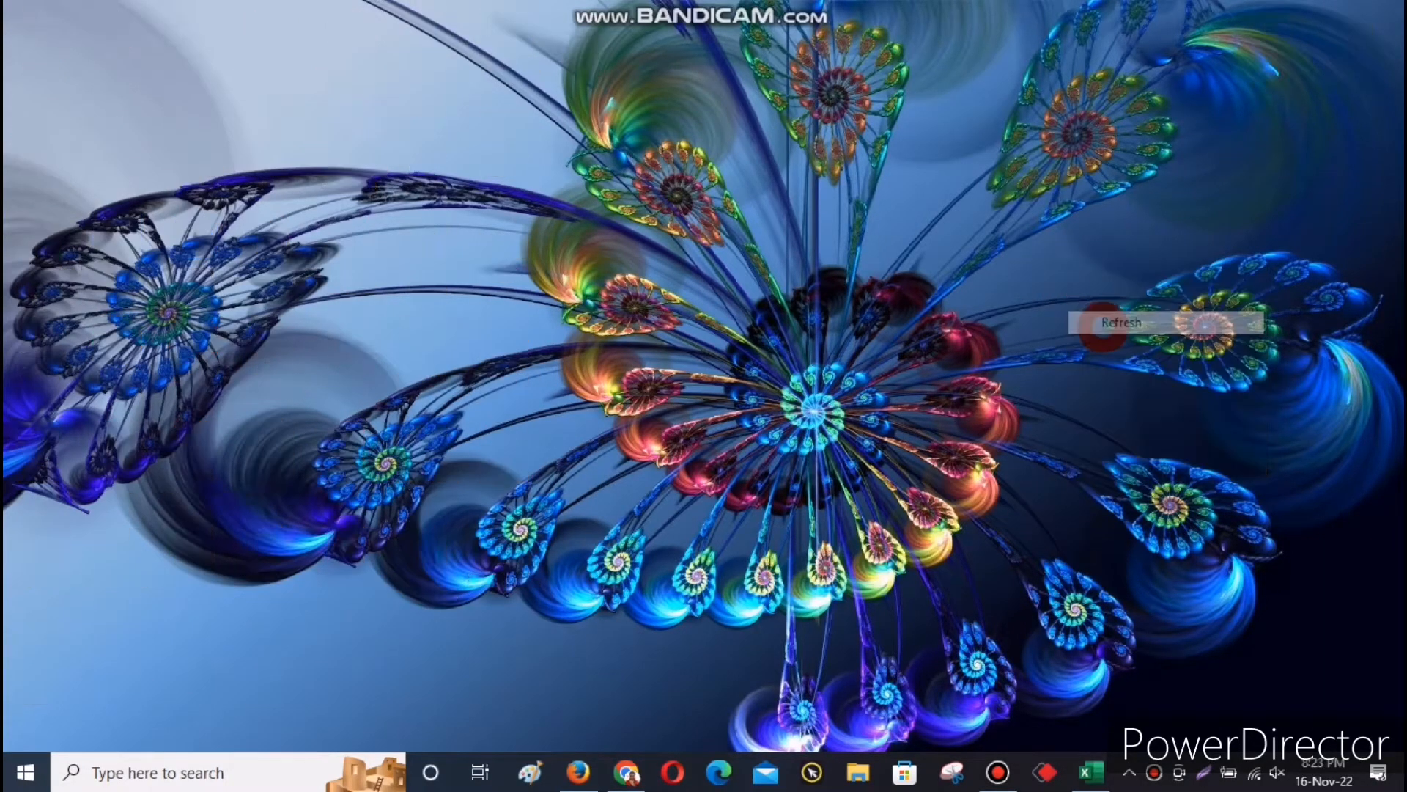
right_click(1043, 261)
click(1074, 317)
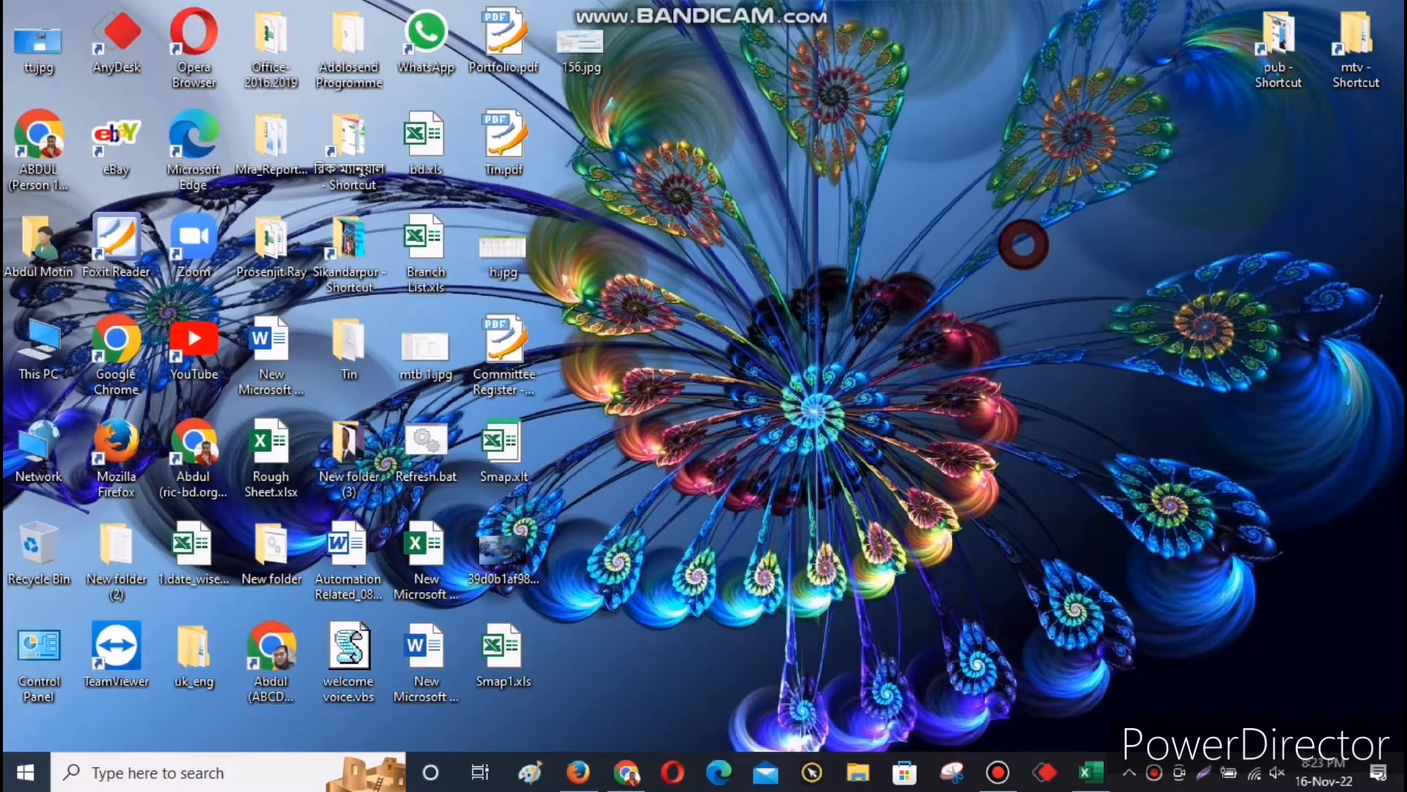
right_click(1016, 252)
click(1074, 309)
right_click(1015, 251)
click(1061, 314)
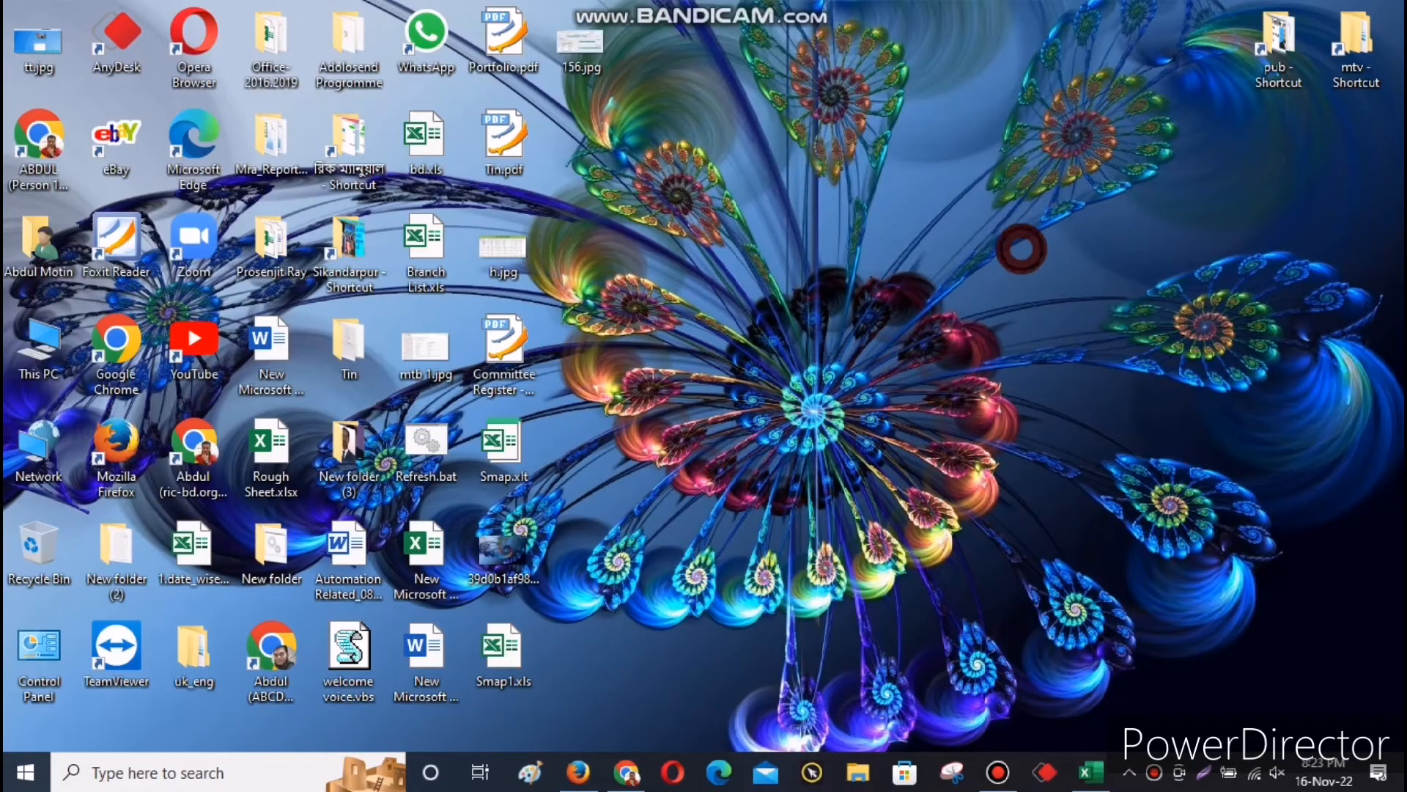
right_click(1023, 248)
click(1061, 311)
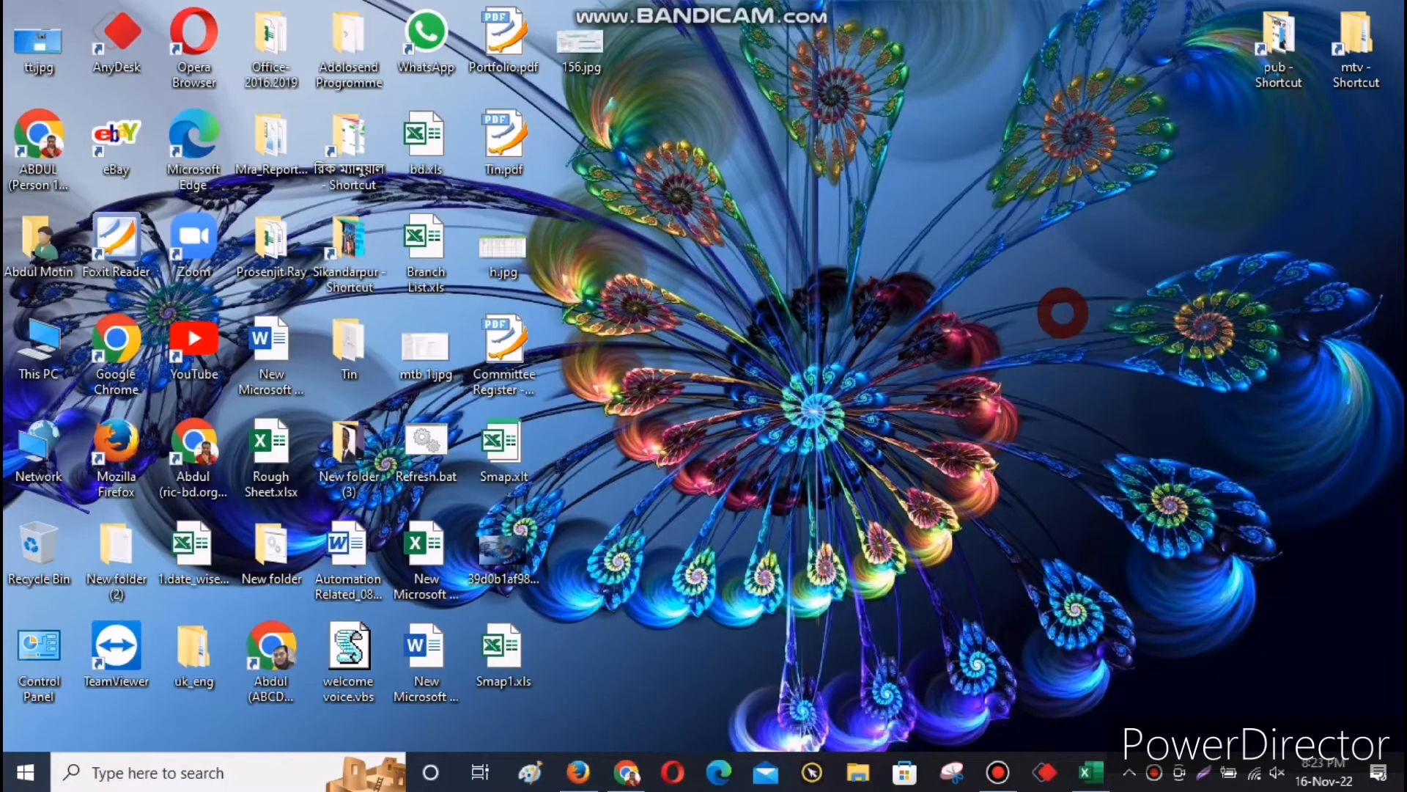
right_click(1048, 233)
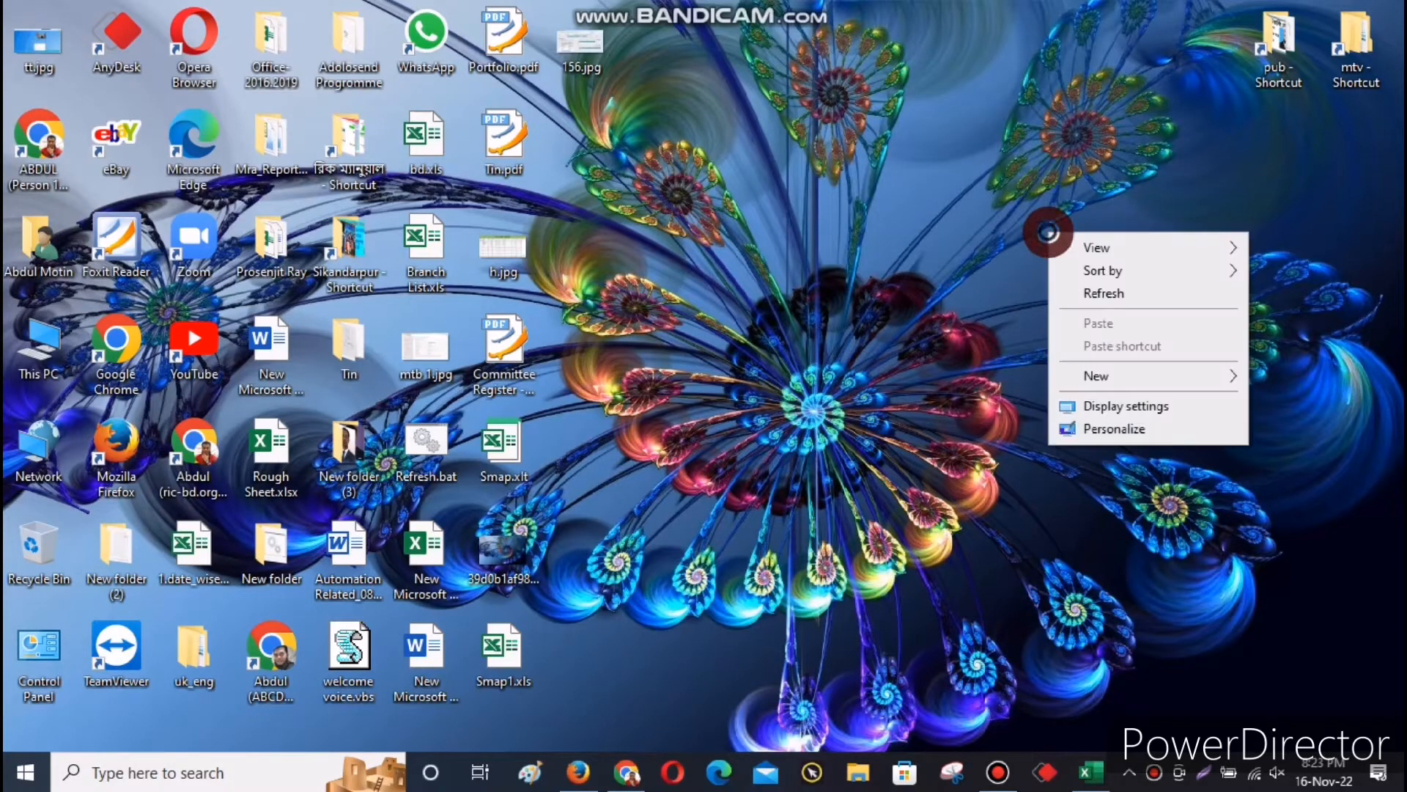
click(1116, 289)
right_click(1071, 252)
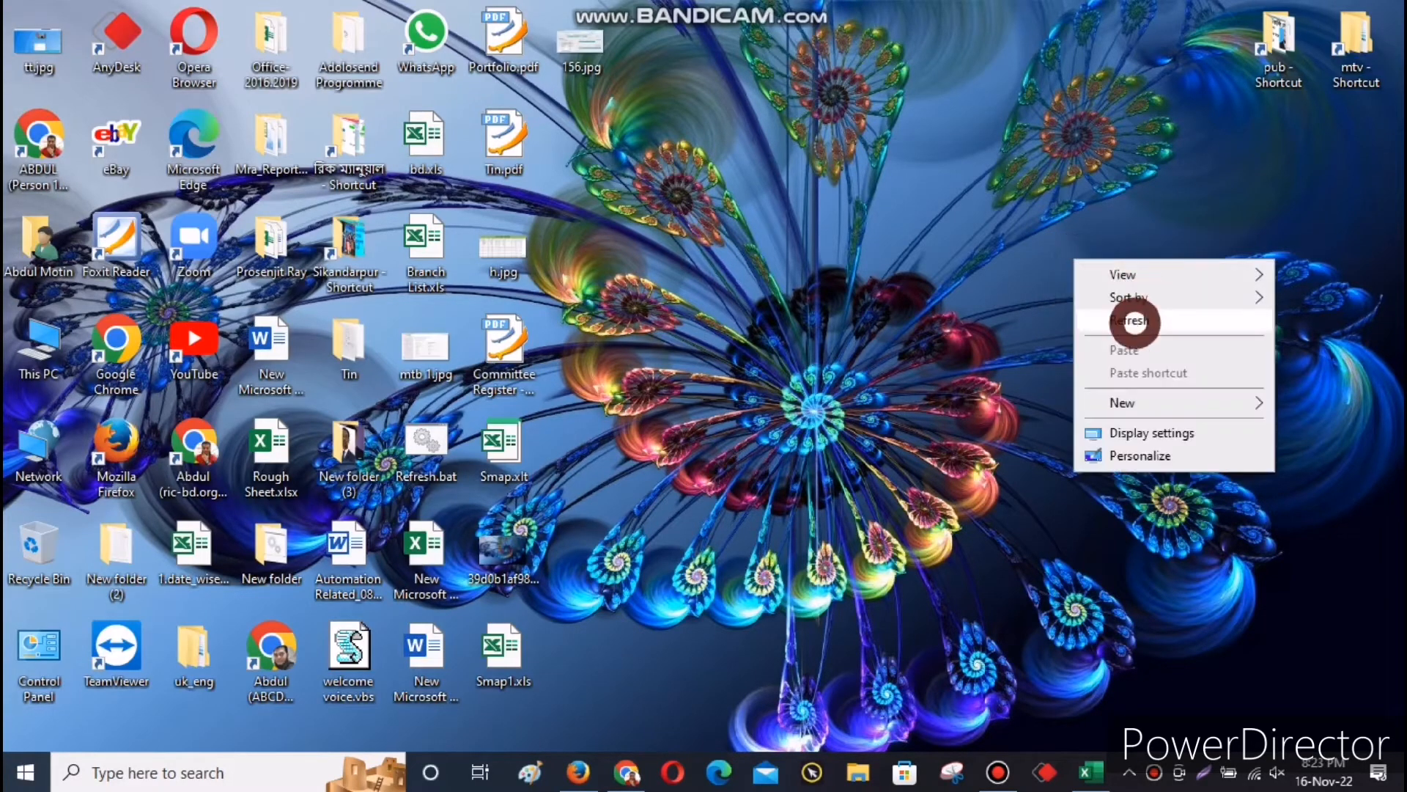
click(1132, 310)
right_click(1043, 280)
click(1129, 339)
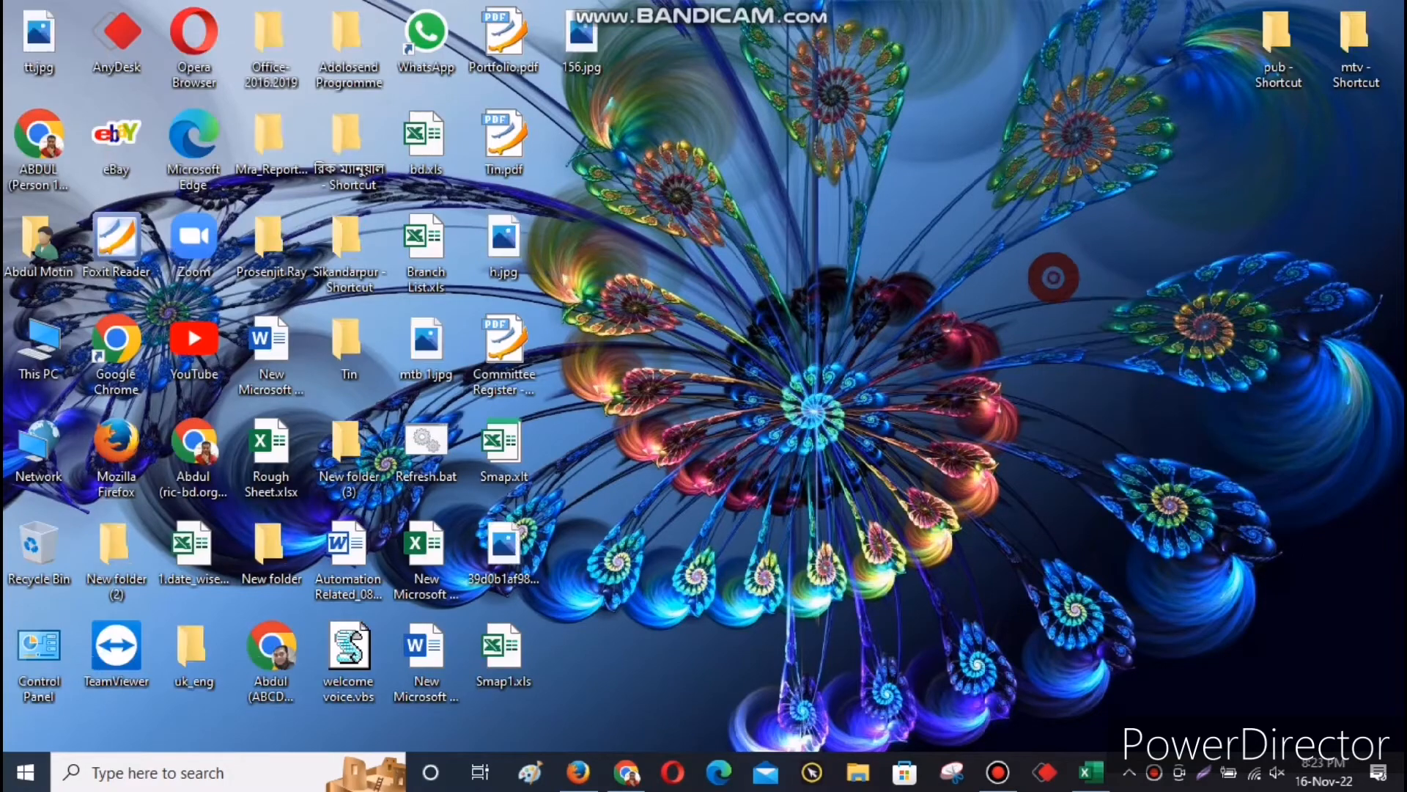
right_click(1047, 277)
click(1092, 336)
right_click(1057, 271)
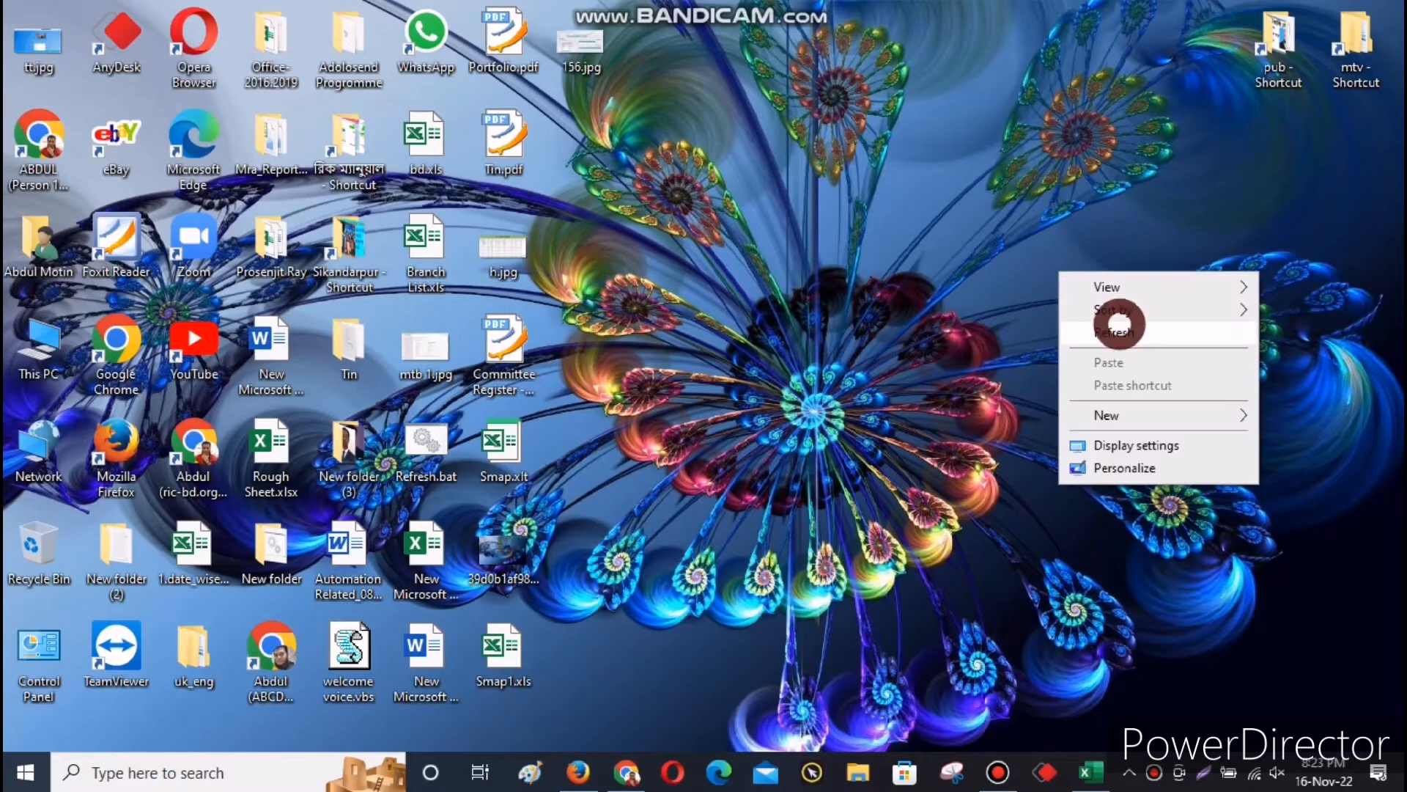
click(1112, 317)
right_click(1047, 277)
click(1100, 339)
right_click(1046, 273)
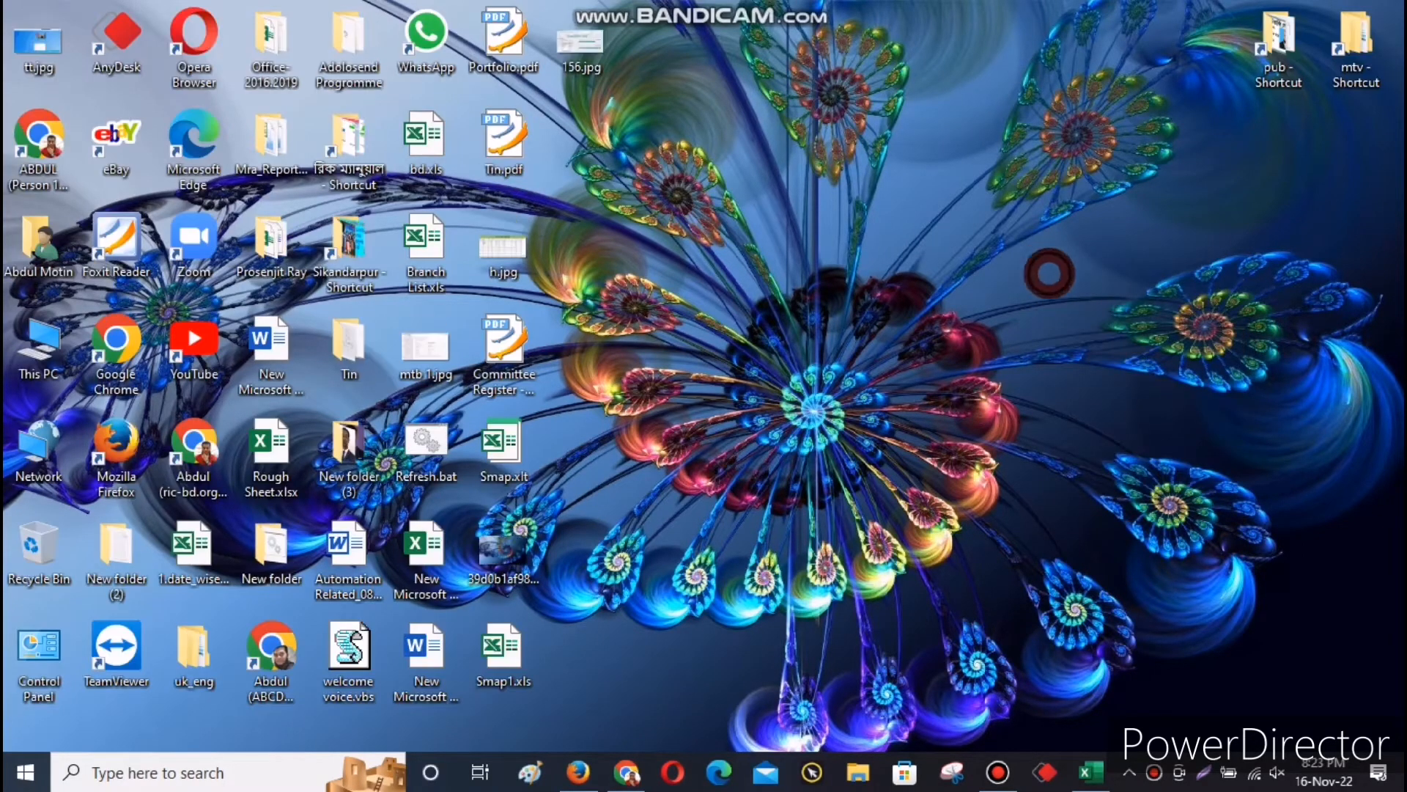
click(1119, 328)
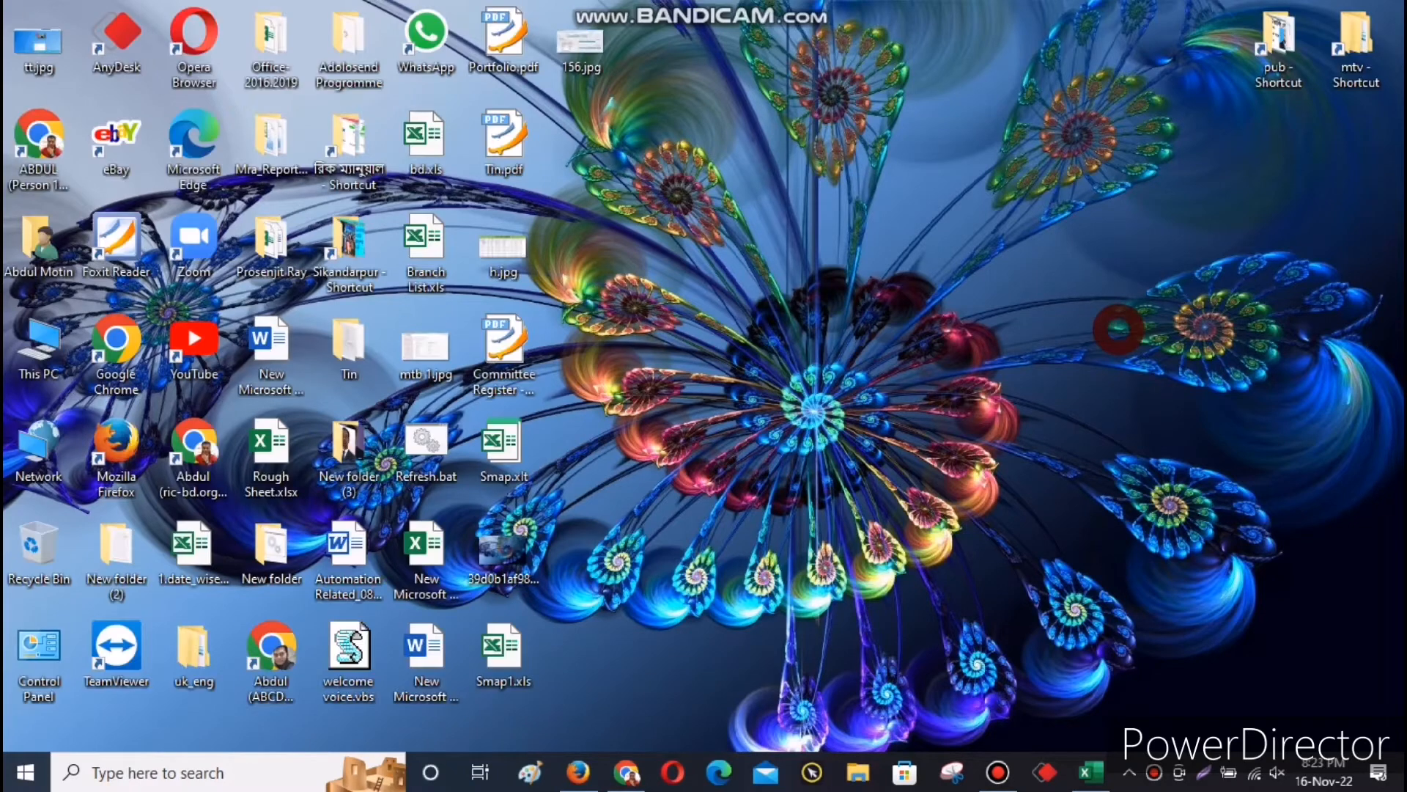
right_click(1052, 267)
click(1093, 338)
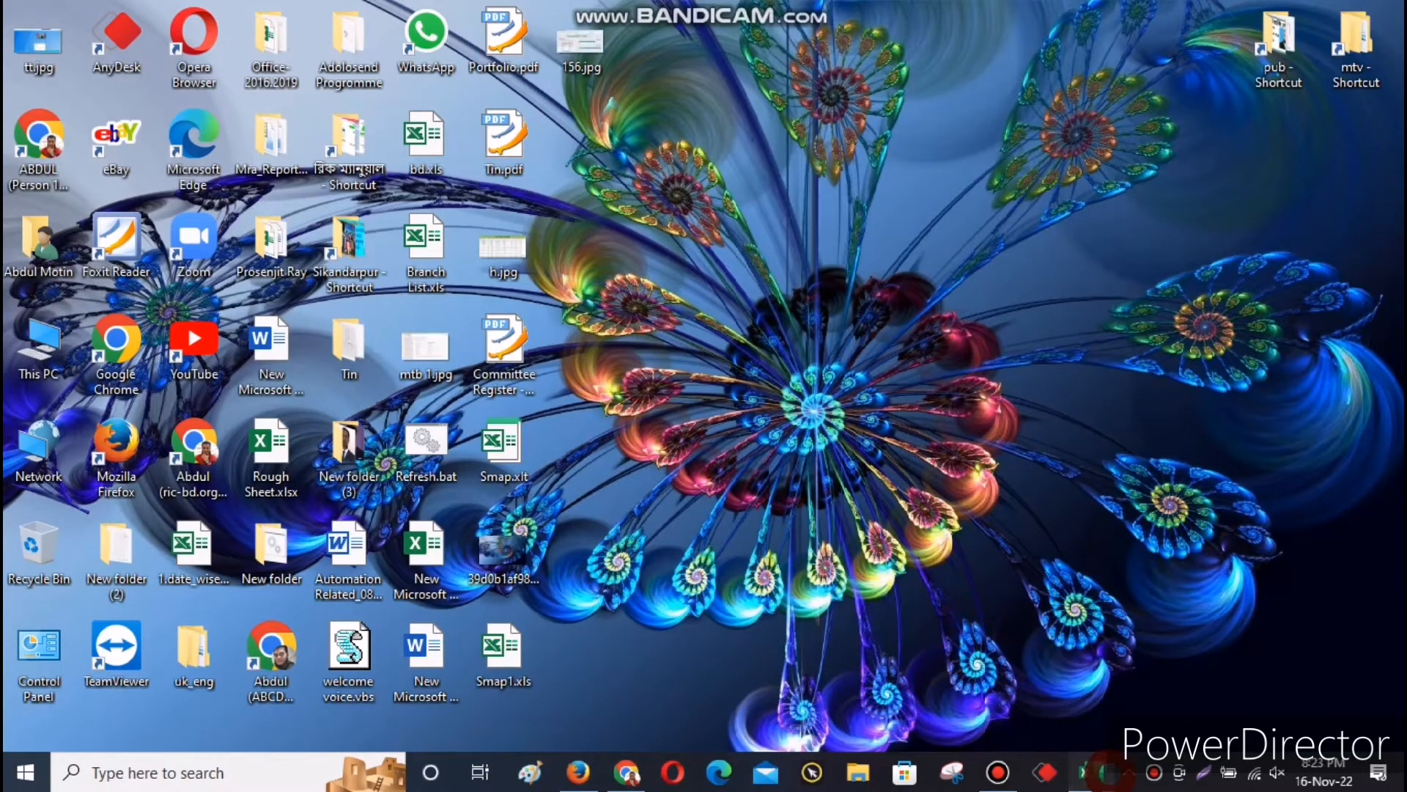
- Switch to the open Excel workbook and examine the sample formulas and the age, weekday and attendance tables on Sheet2
click(1103, 773)
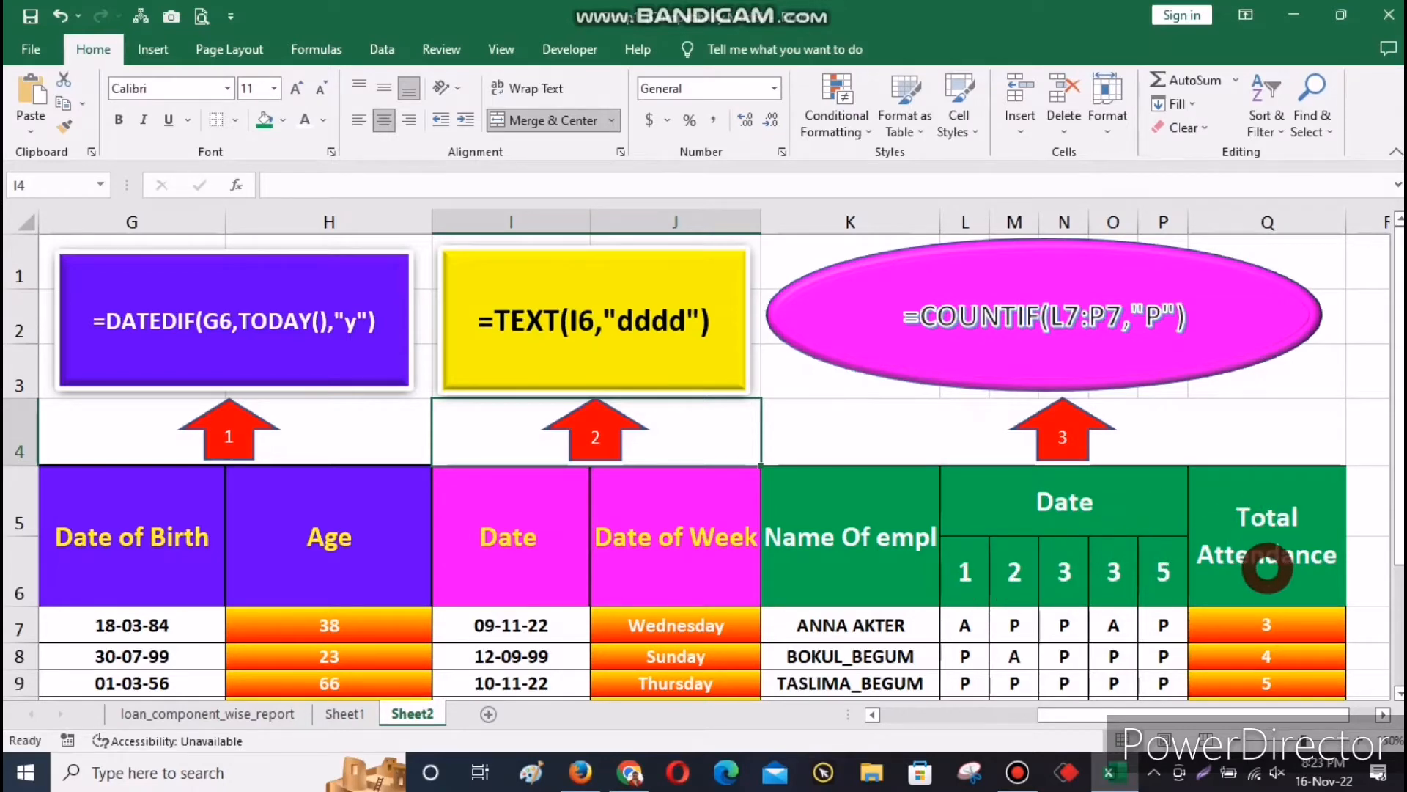
scroll(844, 530, down, 1)
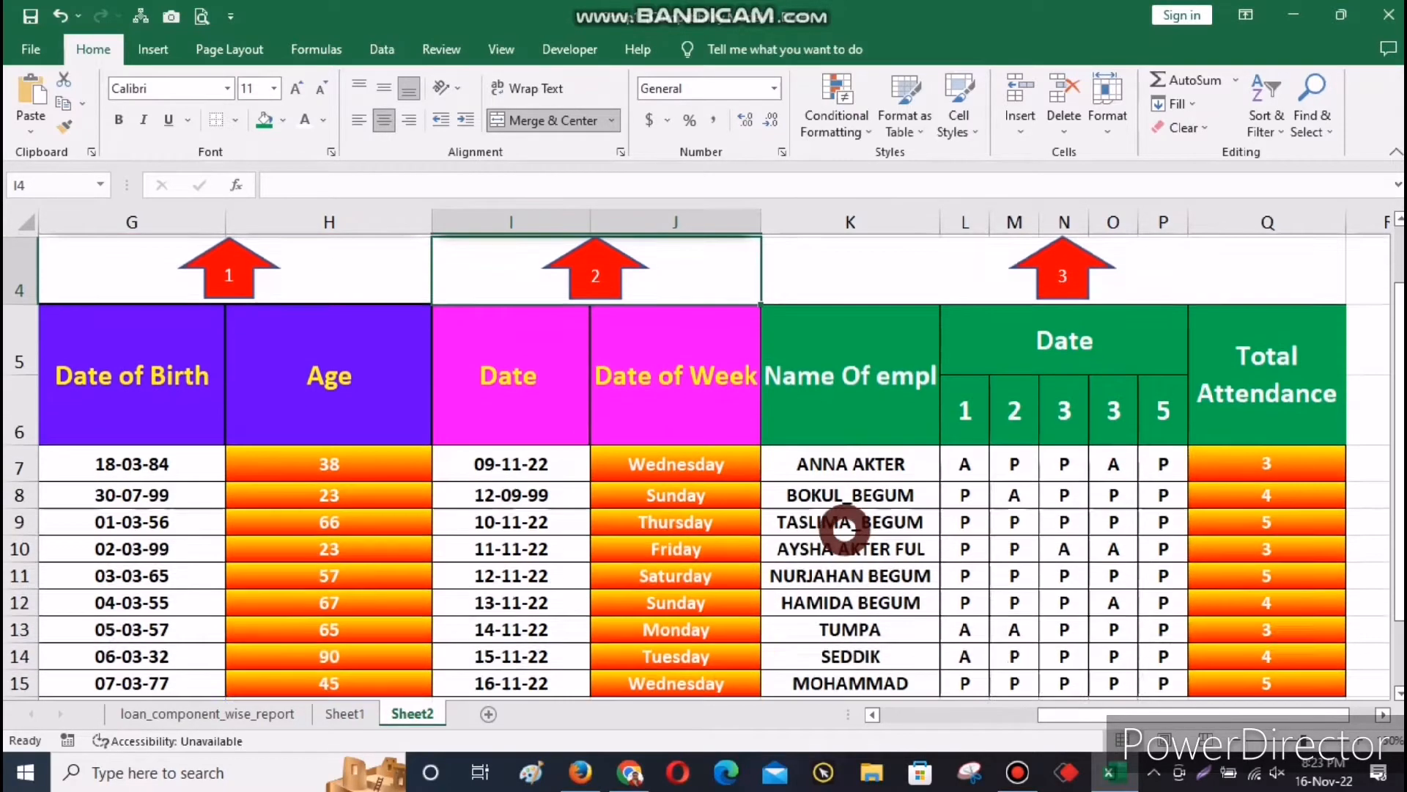
scroll(835, 527, down, 1)
scroll(396, 513, up, 2)
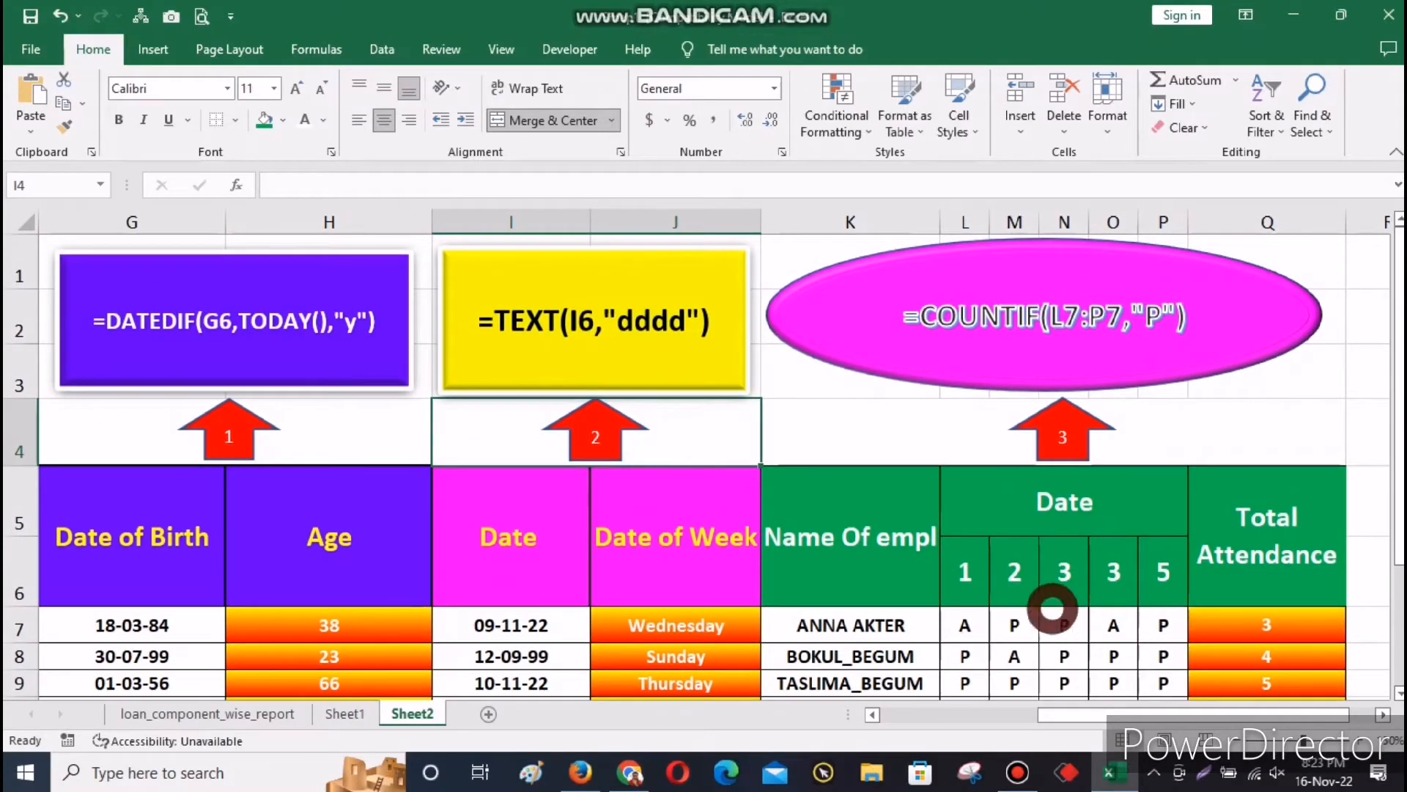
scroll(811, 587, down, 2)
scroll(487, 490, up, 1)
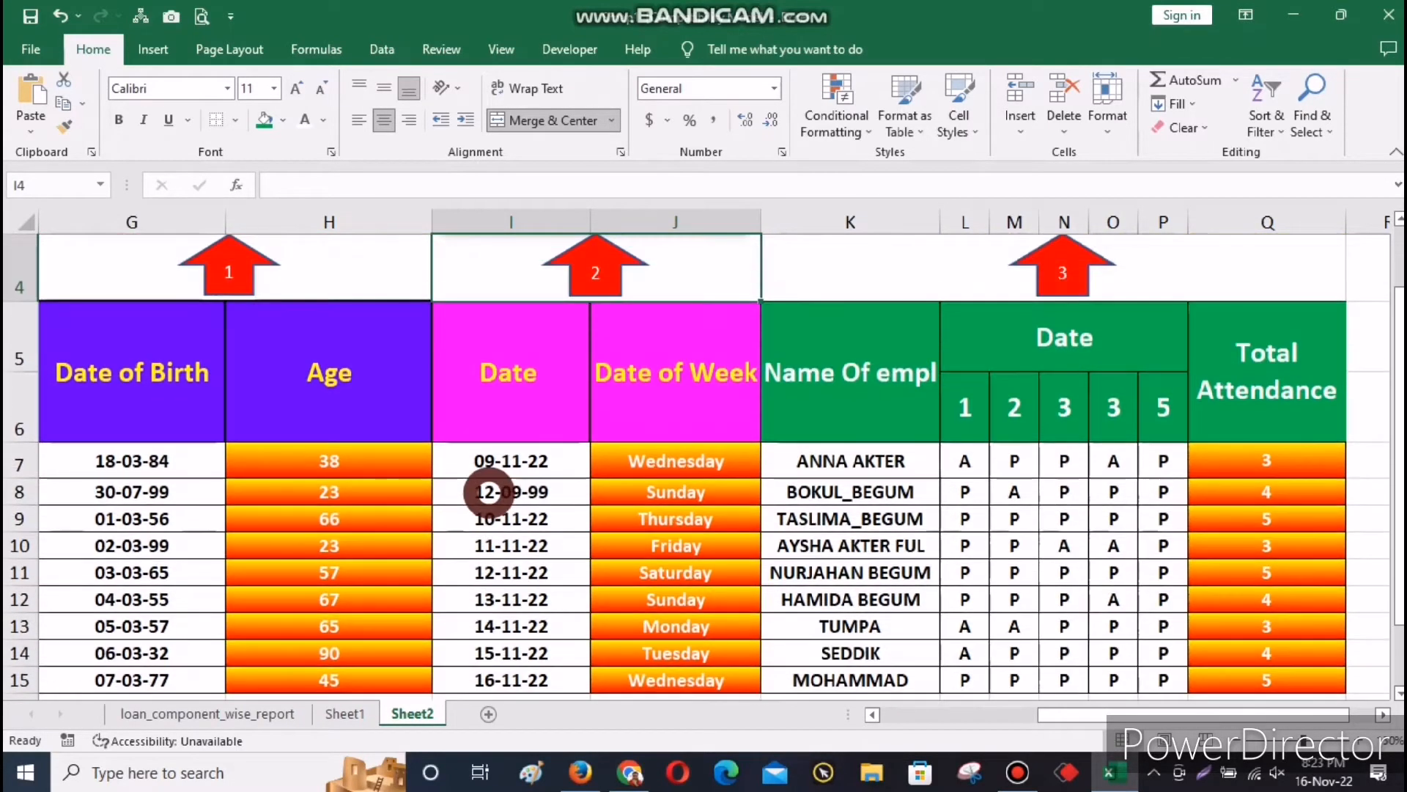
scroll(487, 489, up, 1)
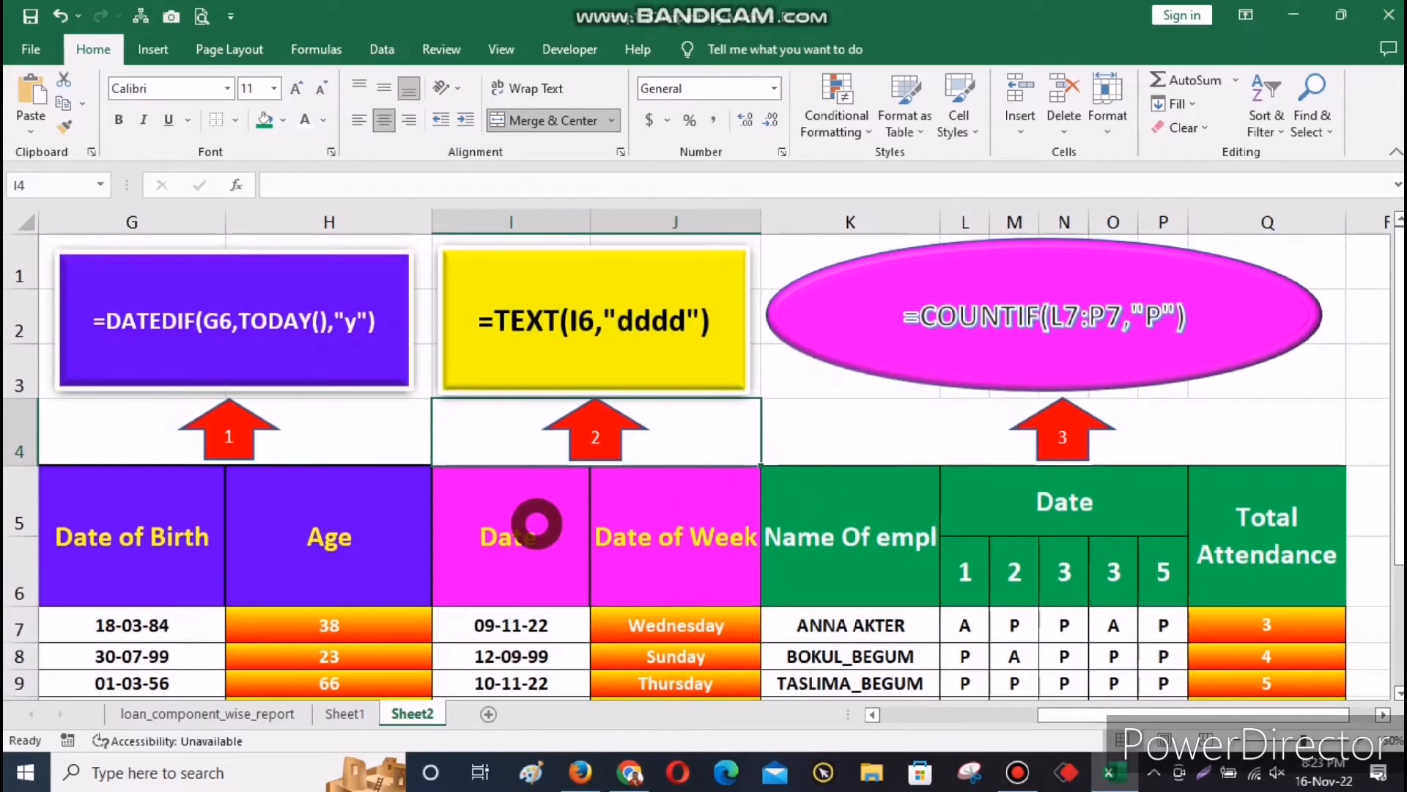
- Move the date of birth in cell G7 one year earlier and select the age formula in H7 to check it
scroll(535, 524, down, 1)
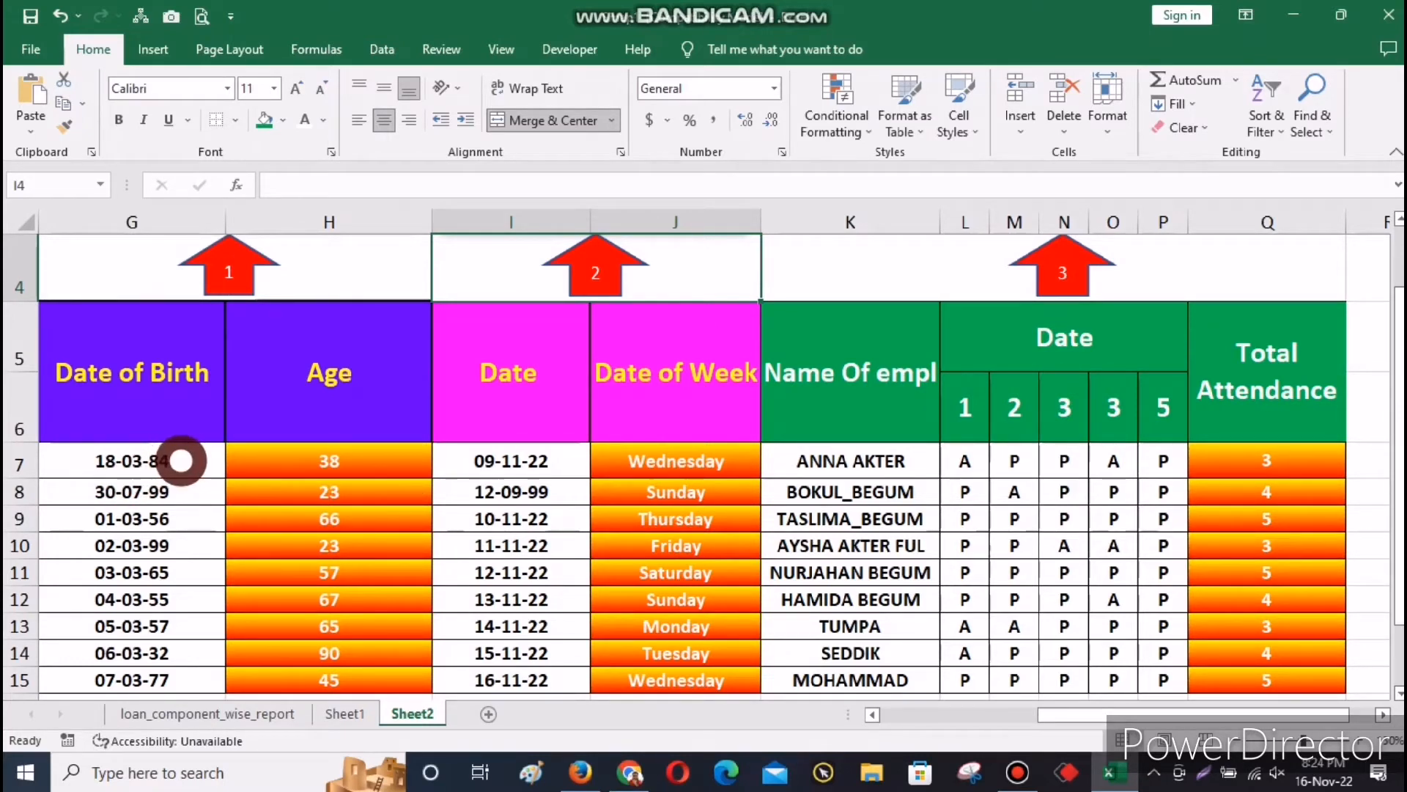
double_click(181, 461)
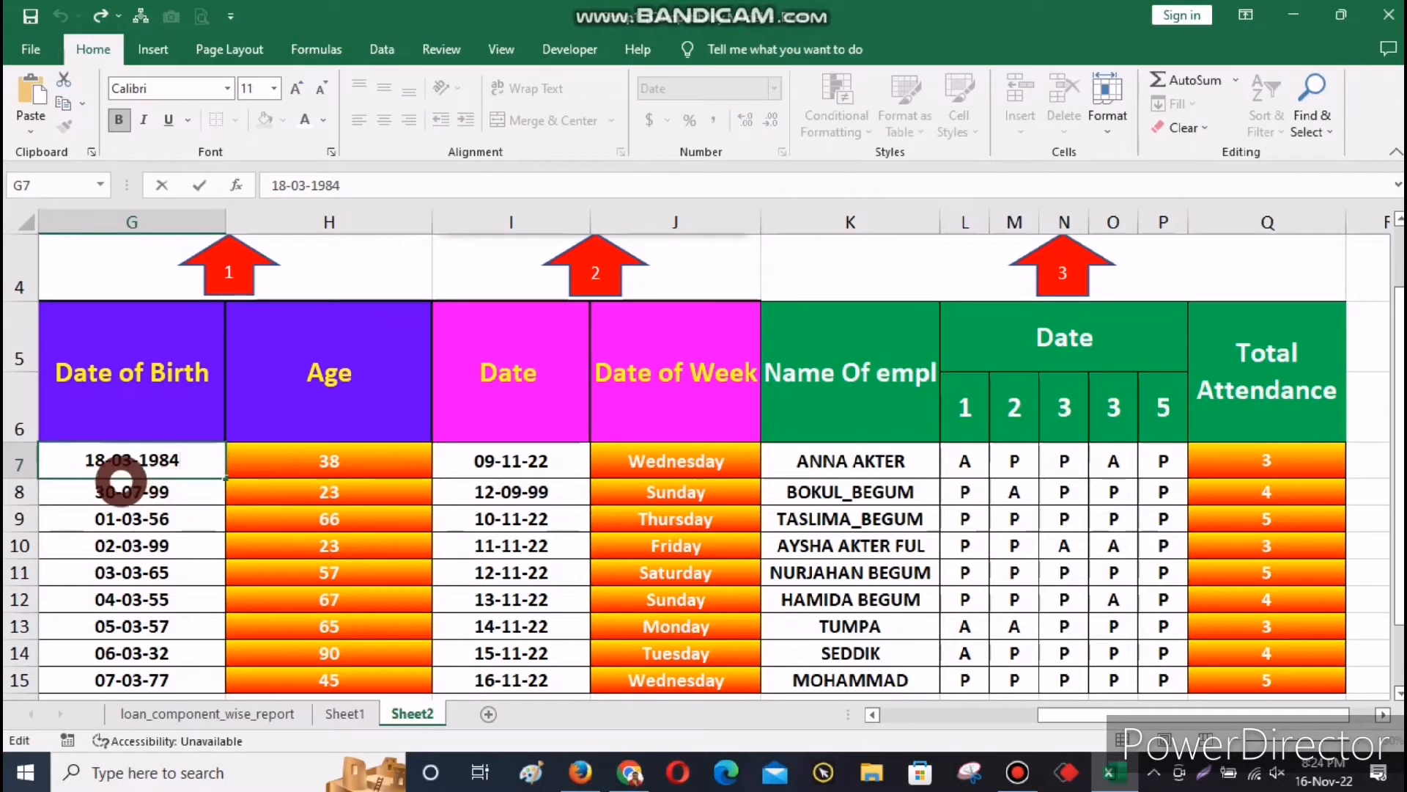
click(104, 460)
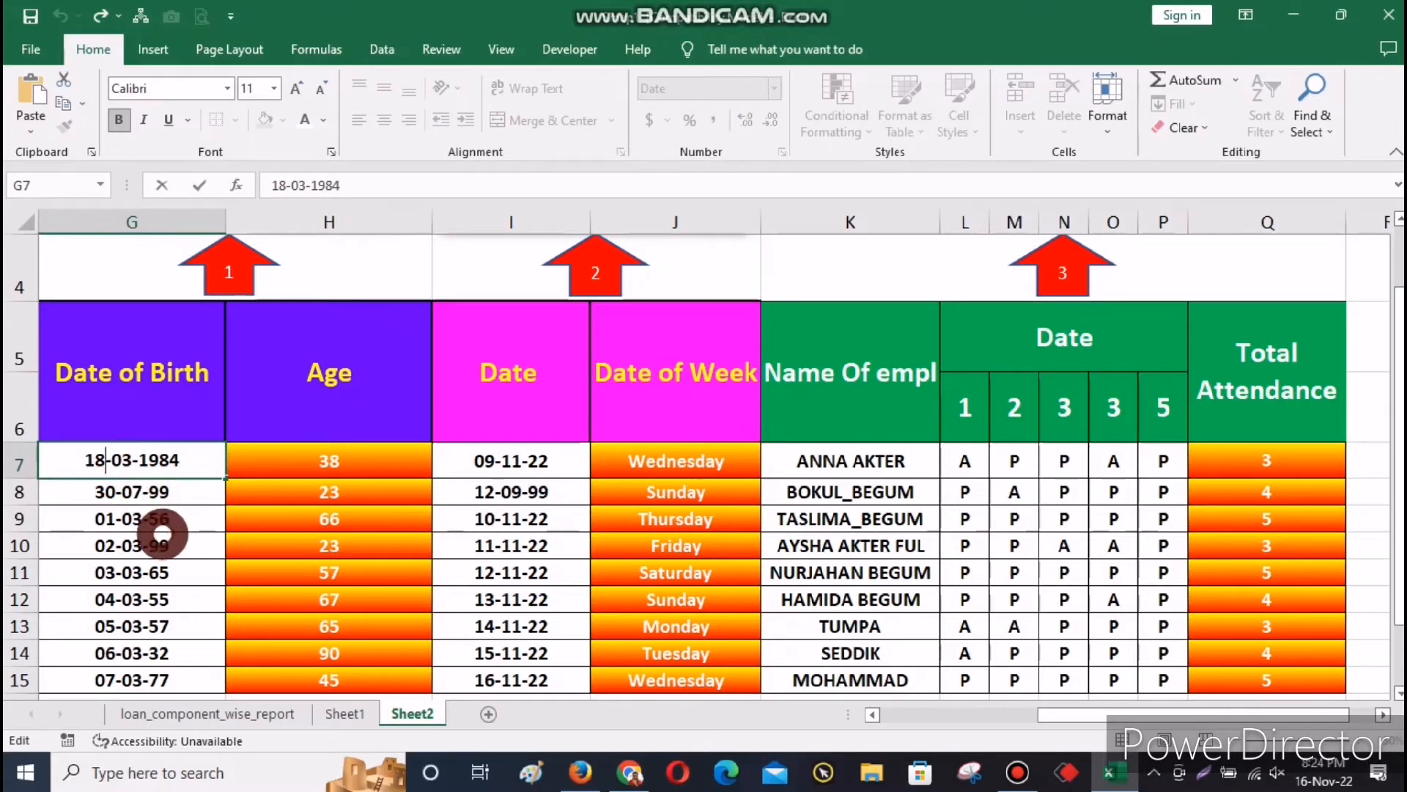
double_click(202, 463)
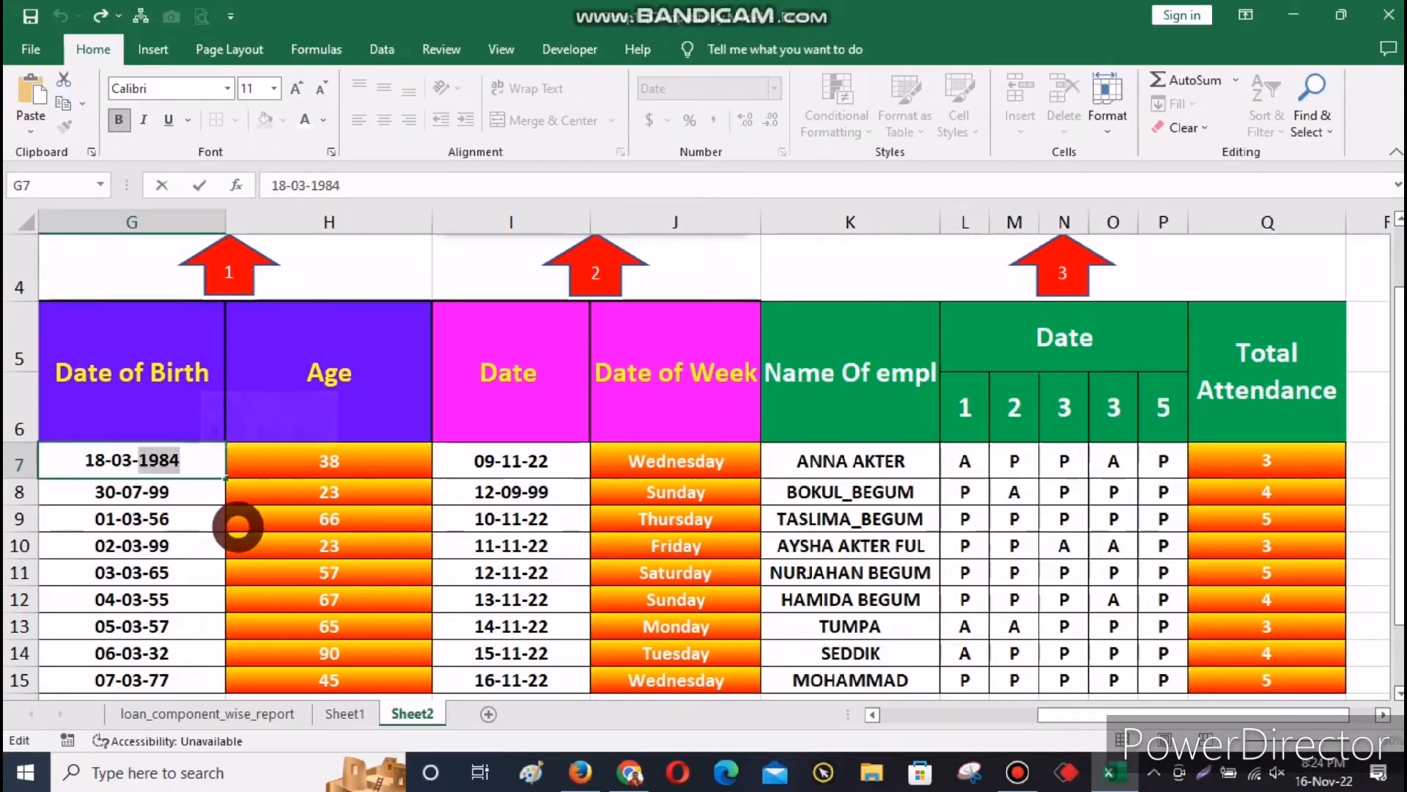
click(215, 467)
key(BackSpace)
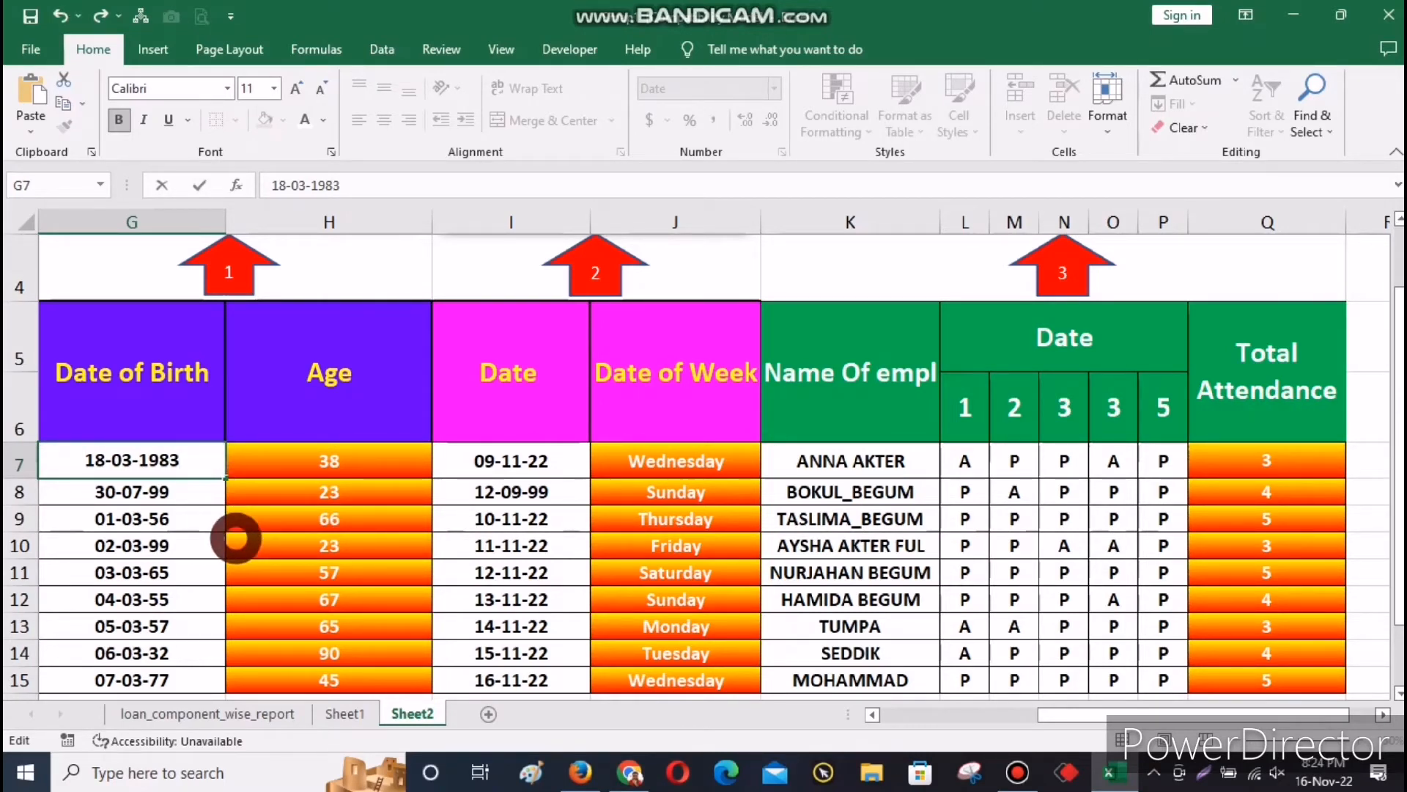
key(Return)
click(374, 462)
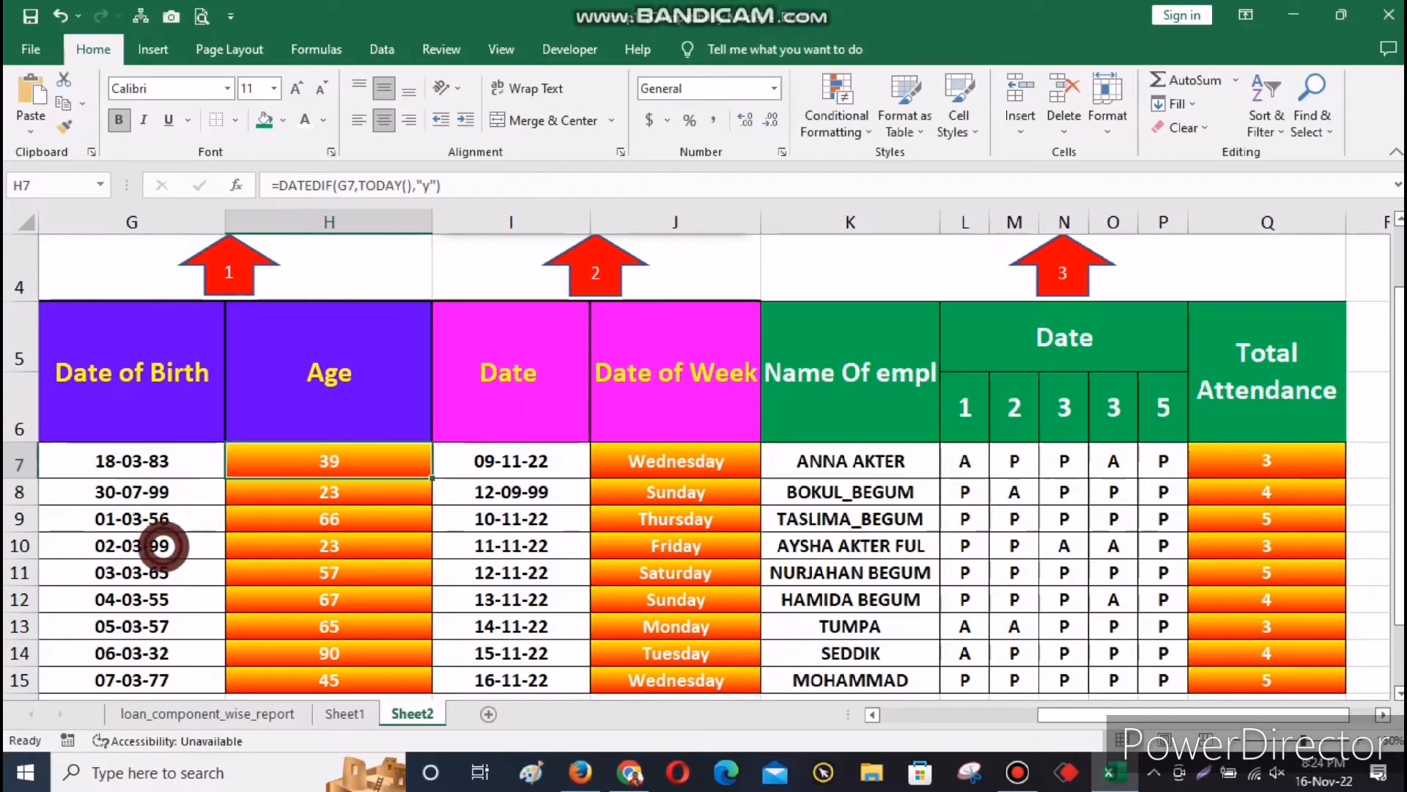
- Move the date of birth in cell G8 one year earlier and check the age formula in H8
double_click(195, 490)
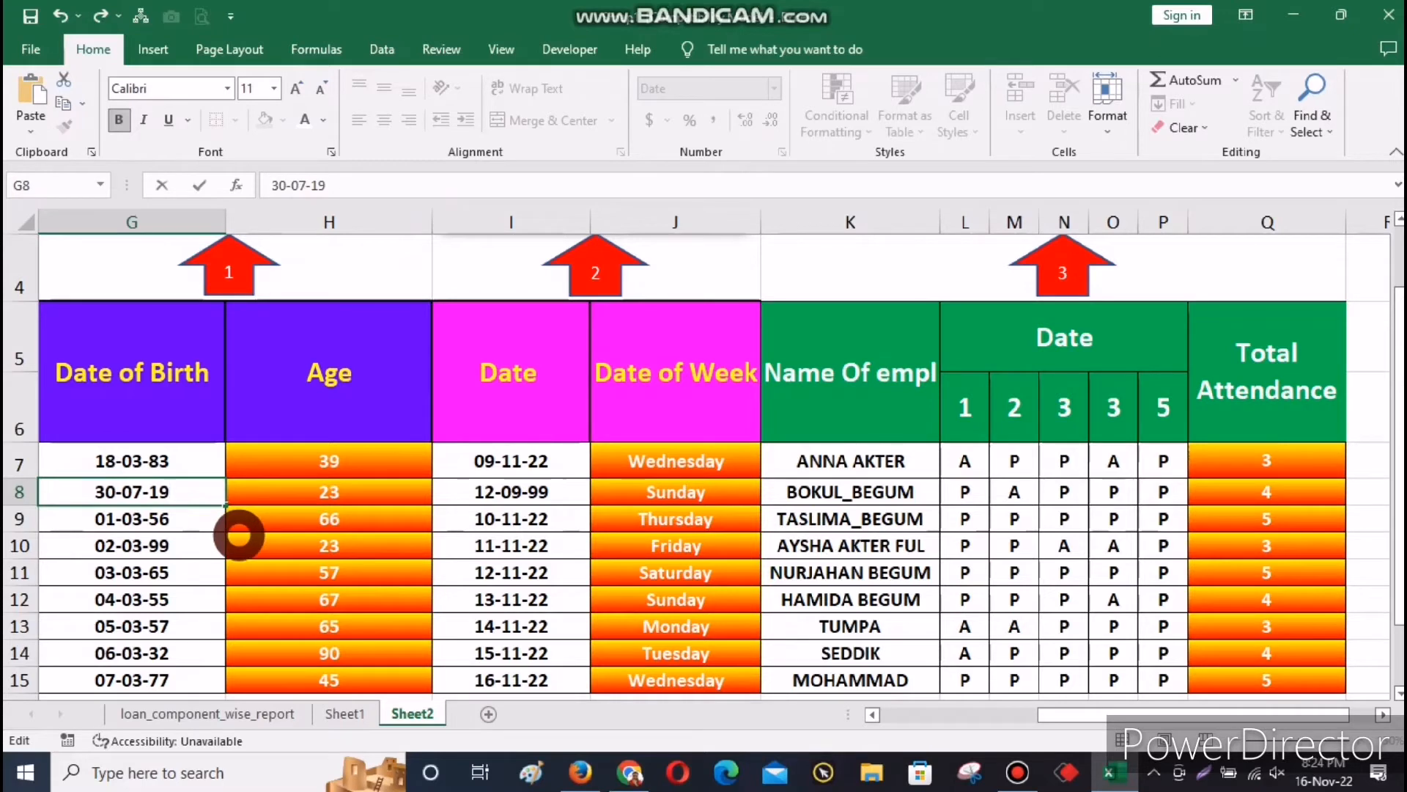
text(8)
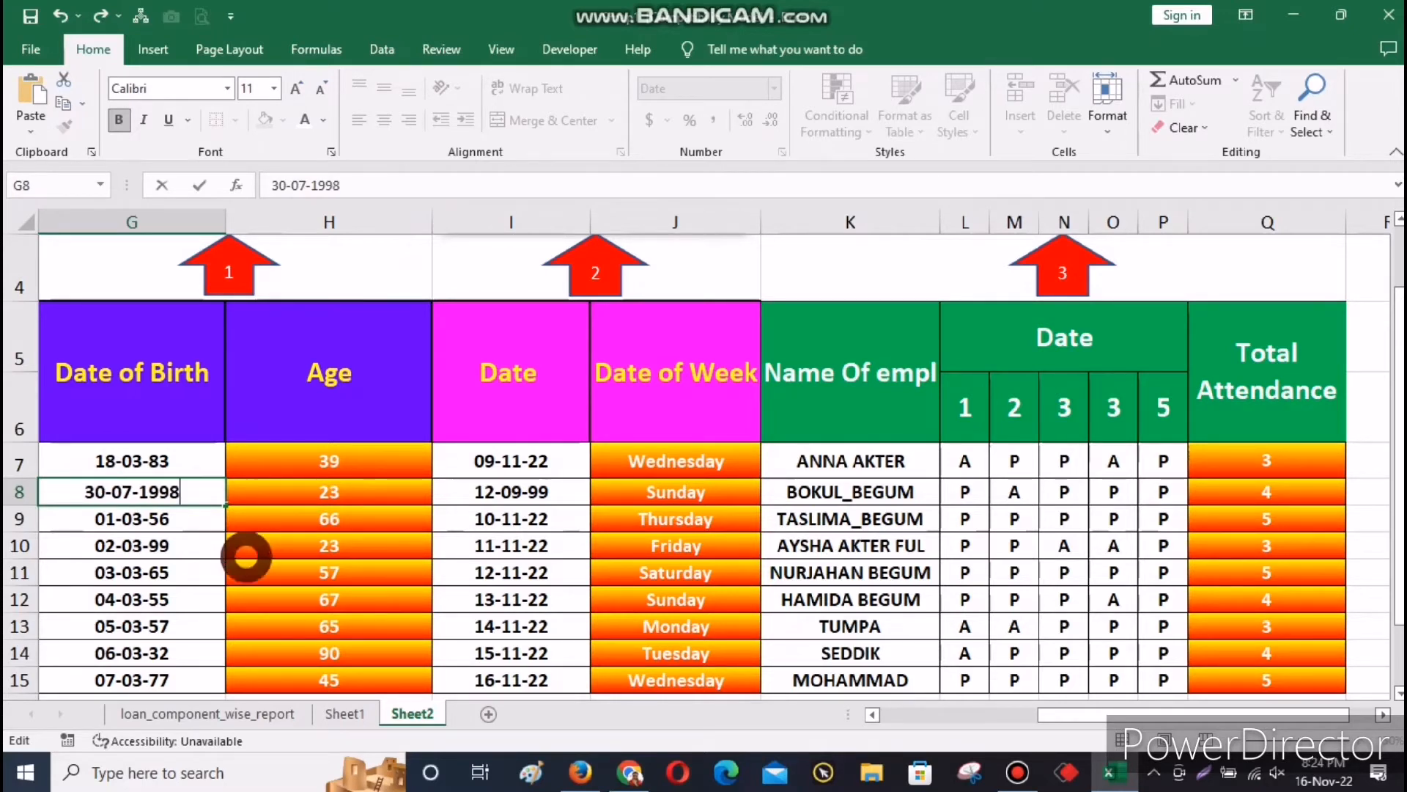
key(Return)
click(342, 497)
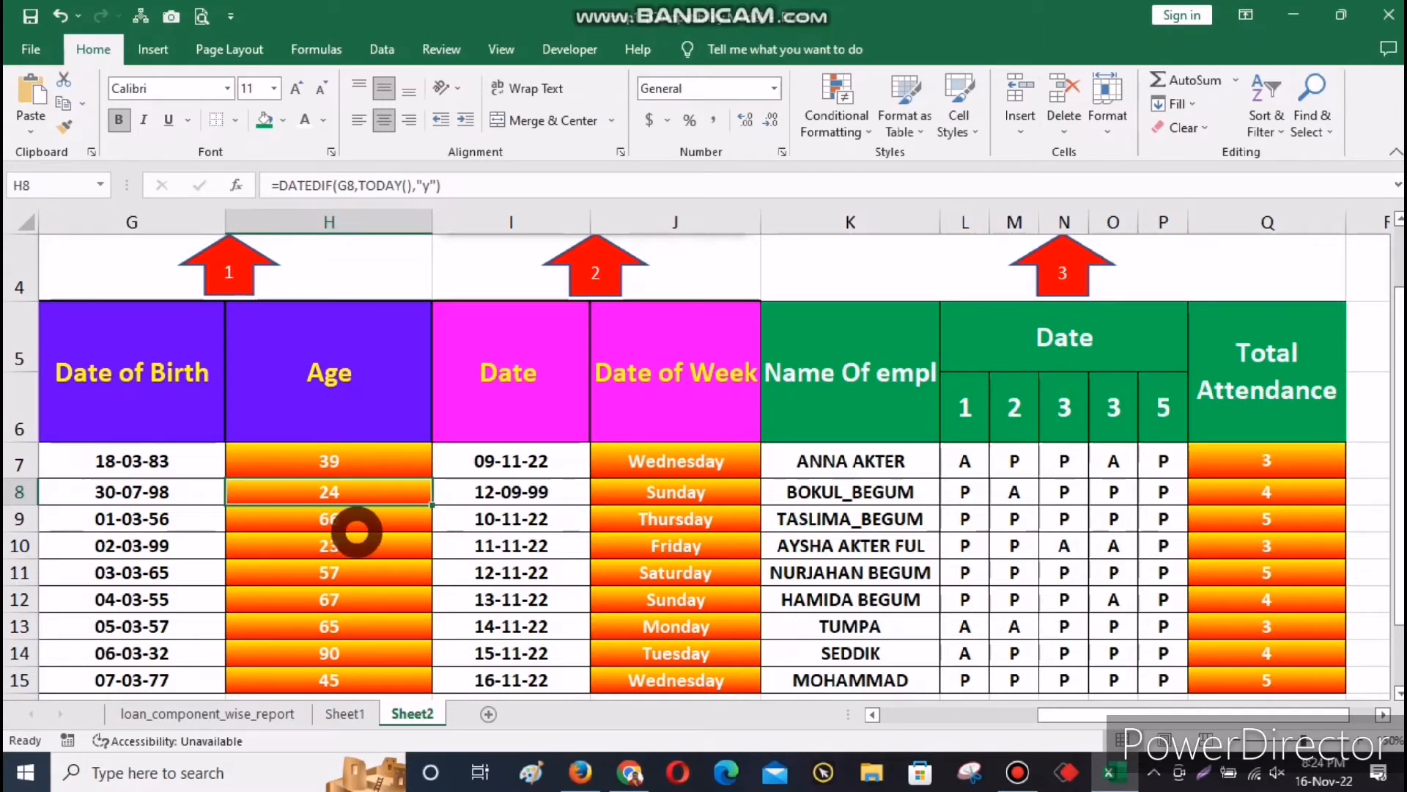
- Compare the sample DATEDIF formula above the table with the age formula in cell H7
scroll(357, 533, up, 1)
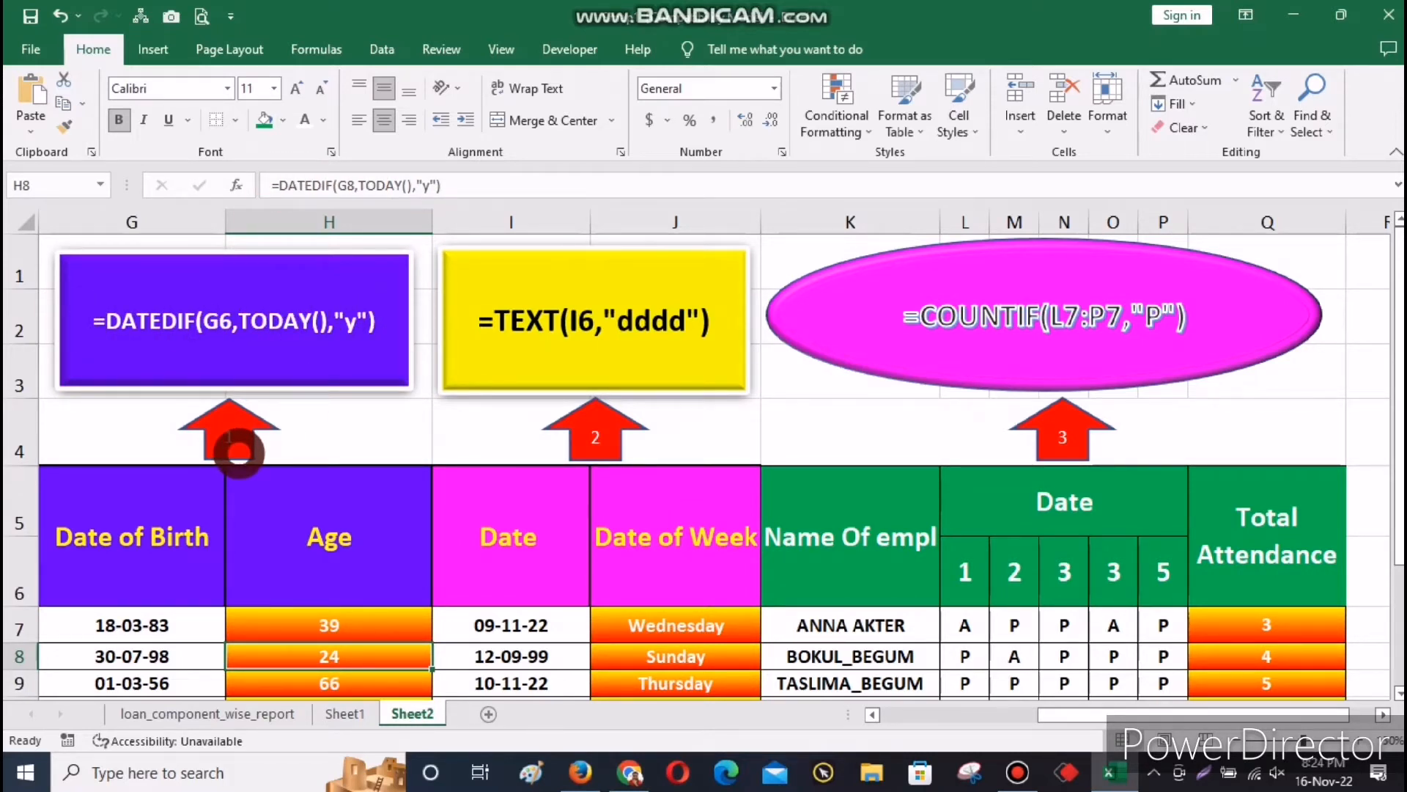
scroll(345, 535, down, 1)
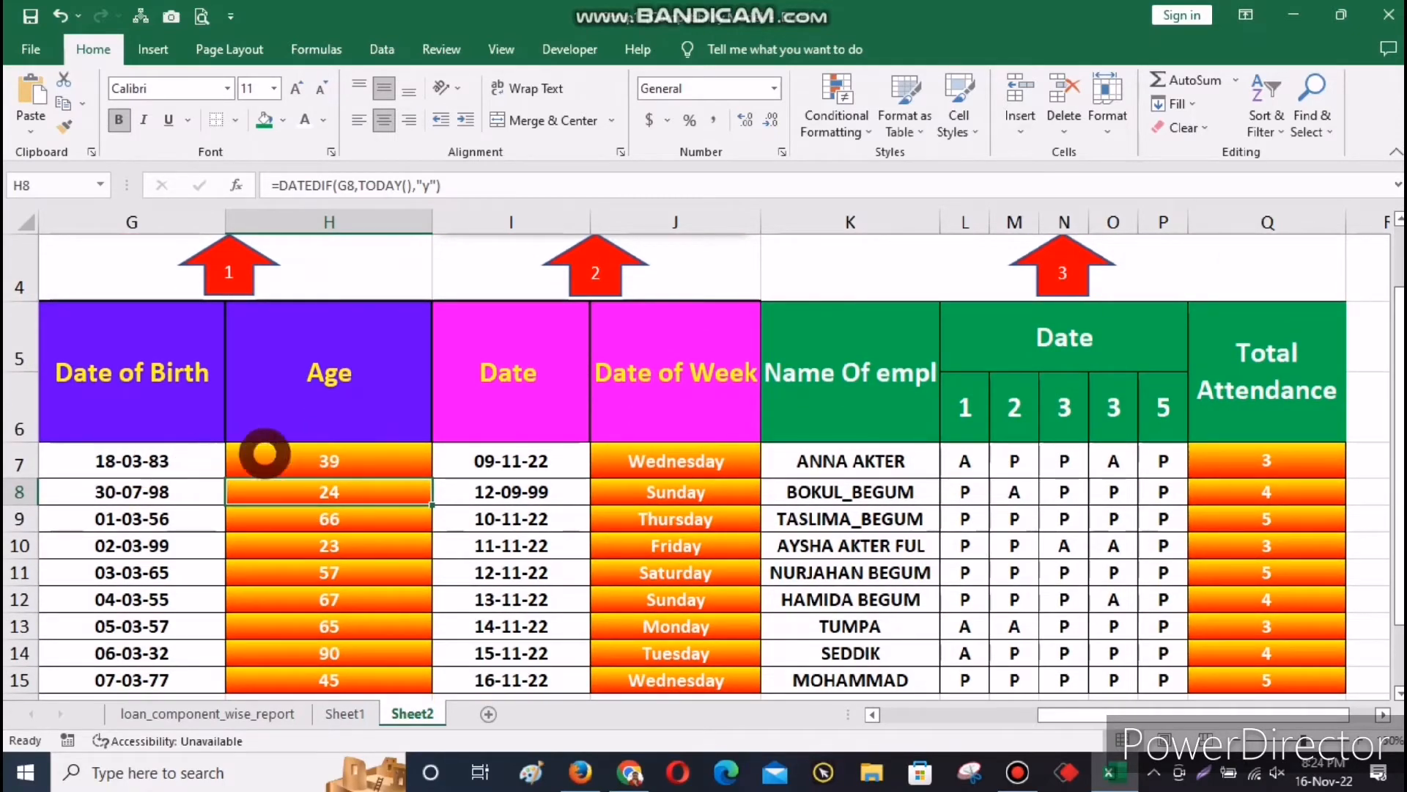
click(313, 462)
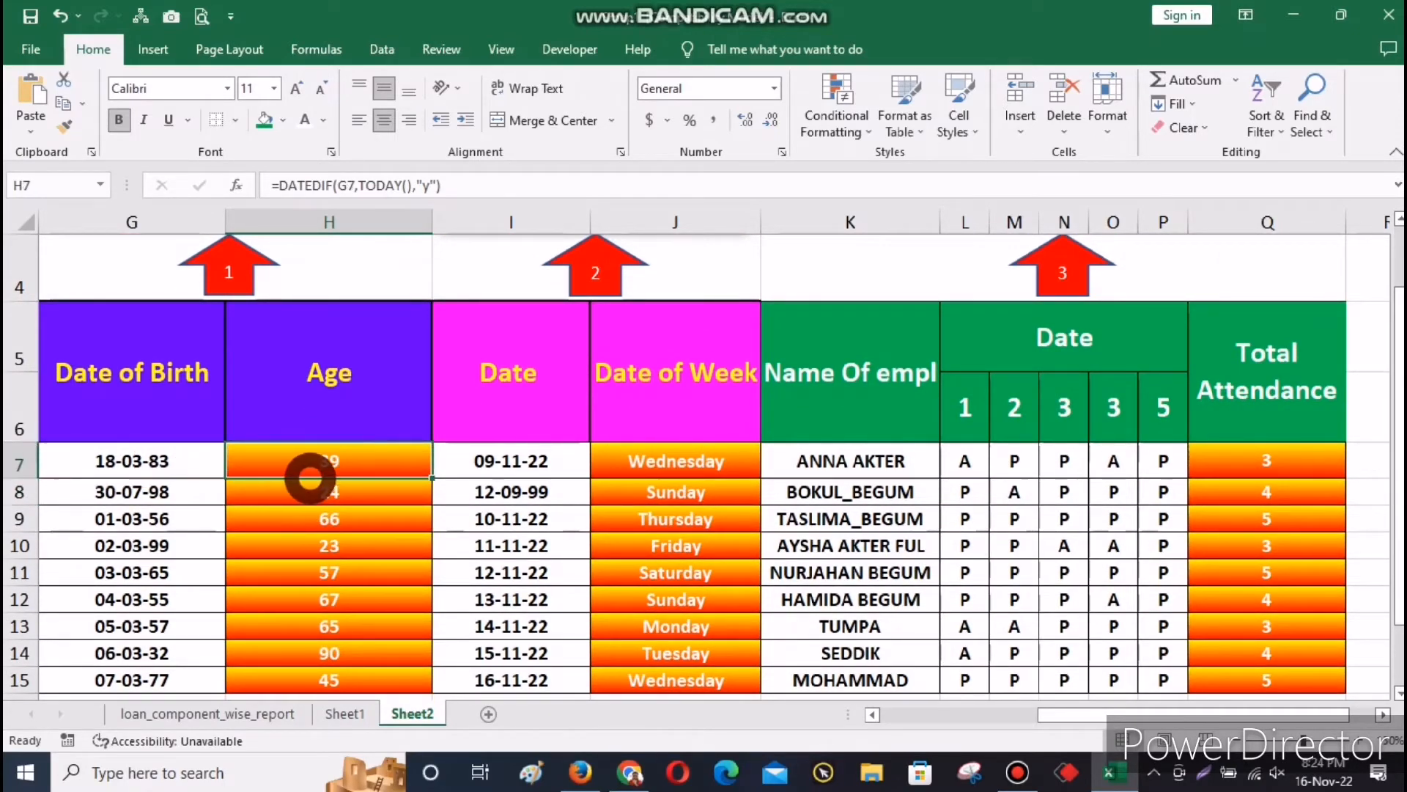
scroll(310, 478, up, 1)
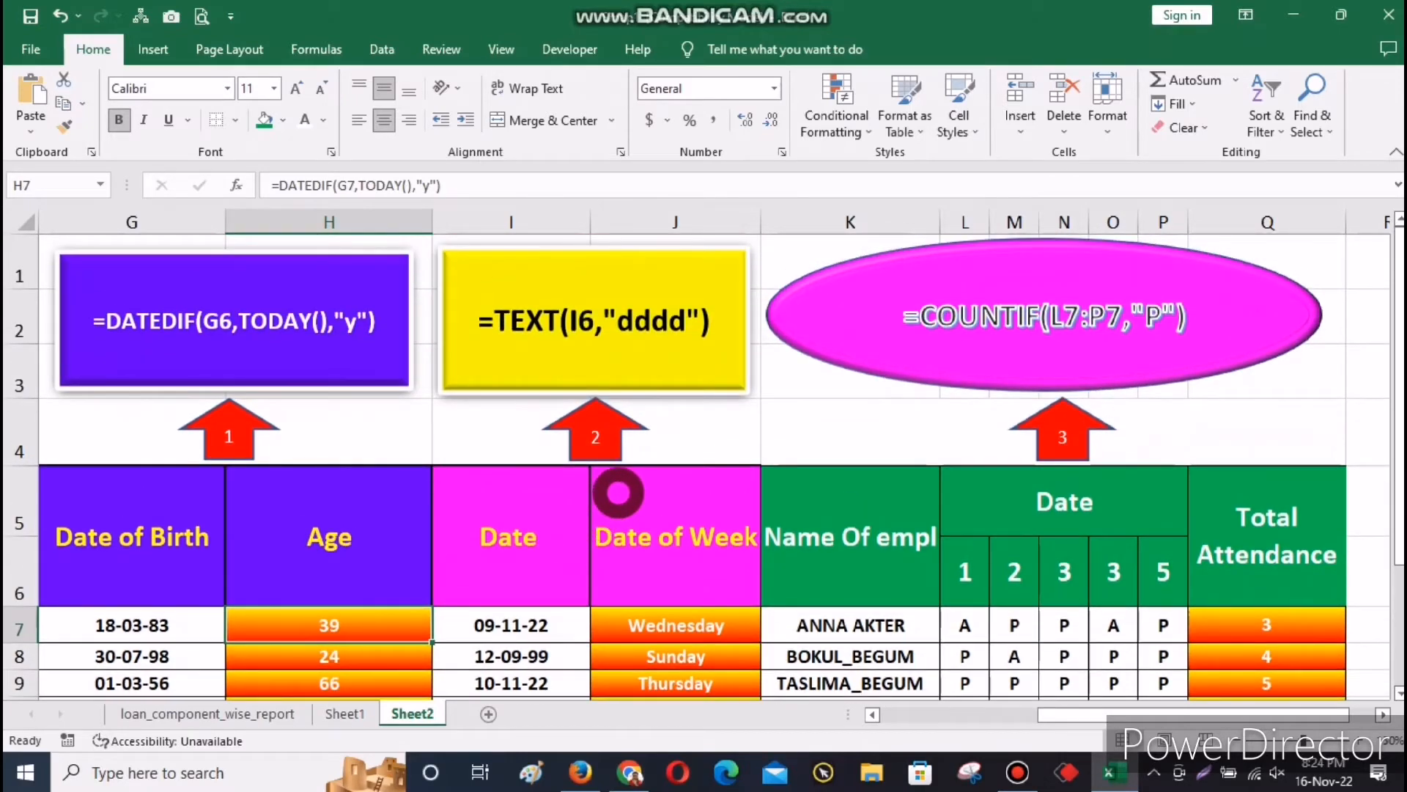
- Set the date in cell I7 of the weekday table to 08-11-22
scroll(618, 493, down, 2)
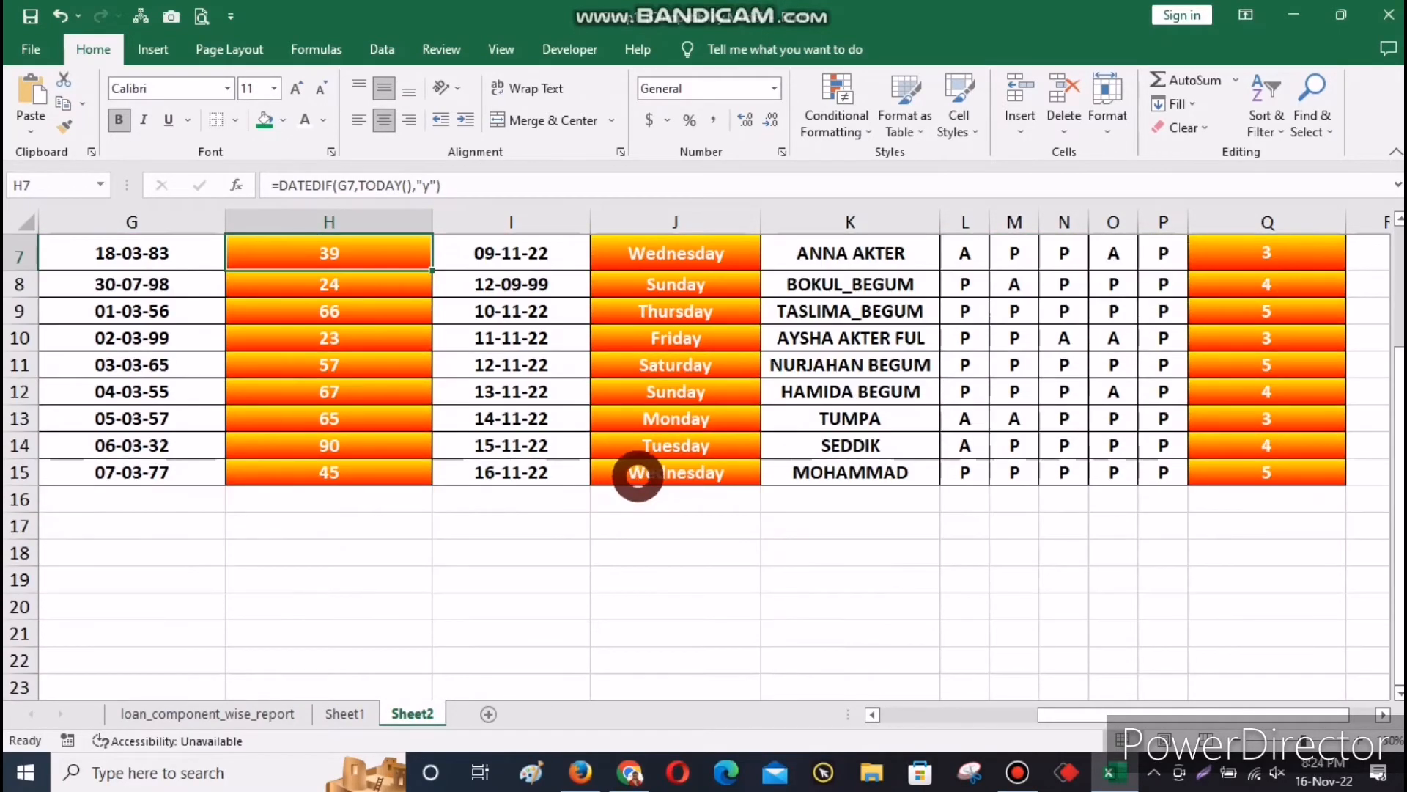
scroll(638, 476, up, 1)
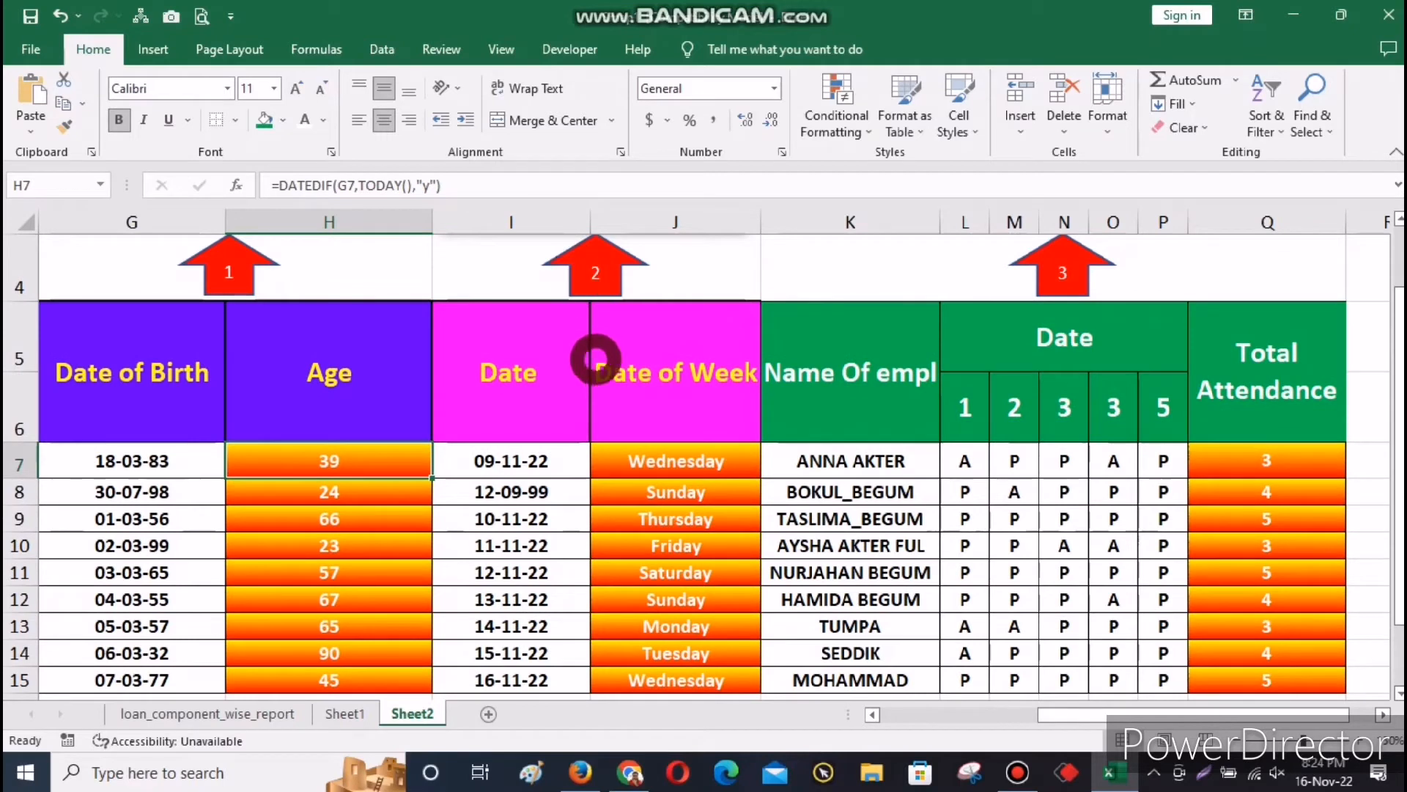
click(488, 368)
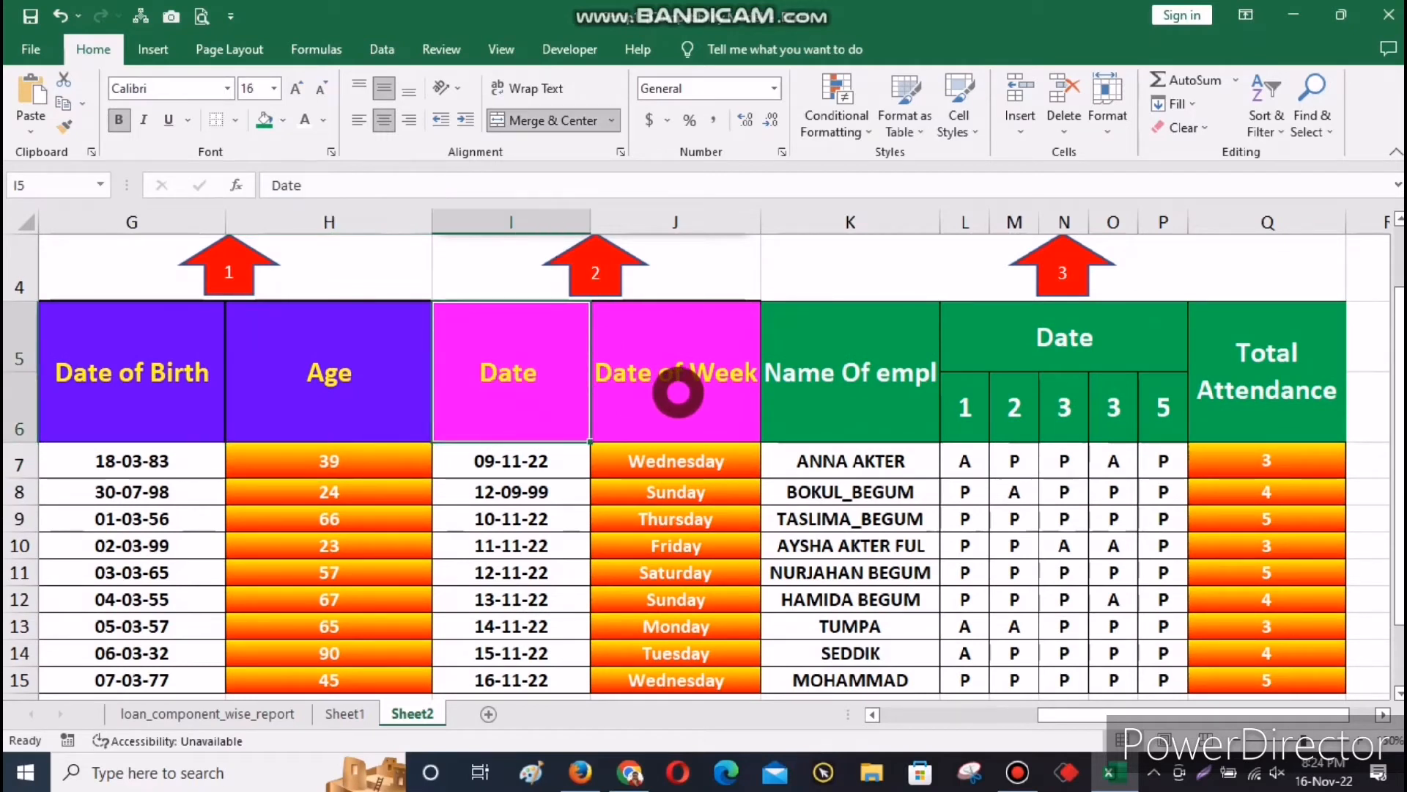
click(671, 392)
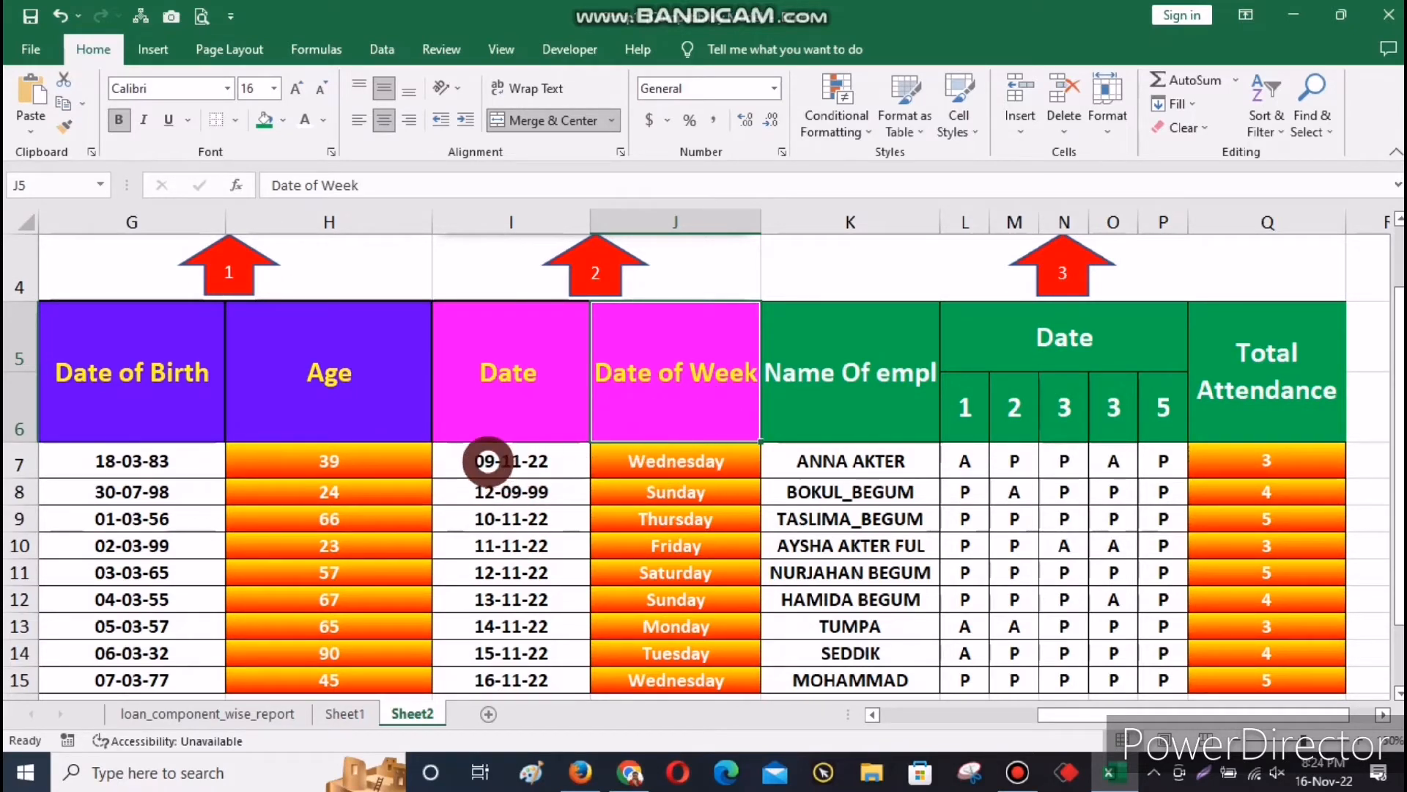
click(487, 460)
double_click(495, 459)
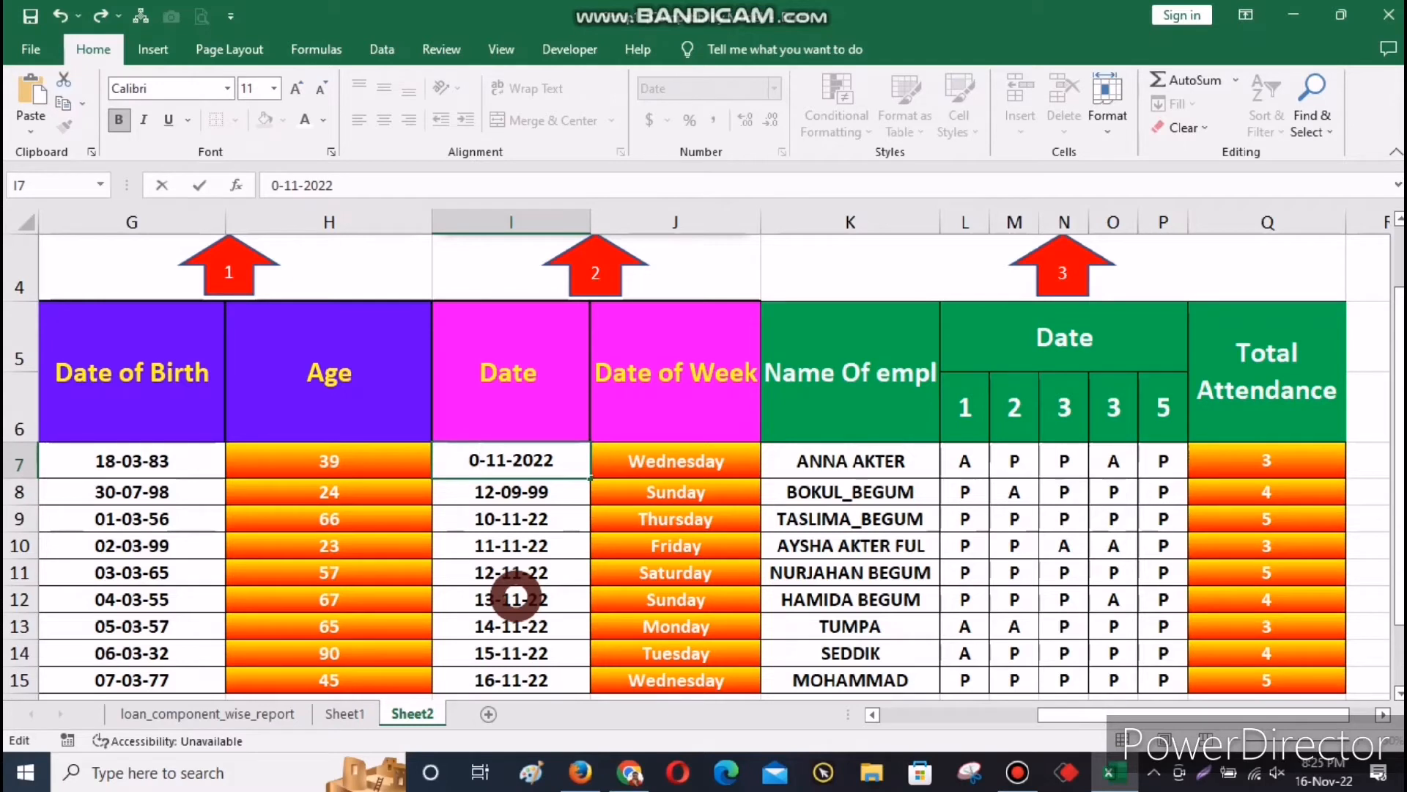
key(Return)
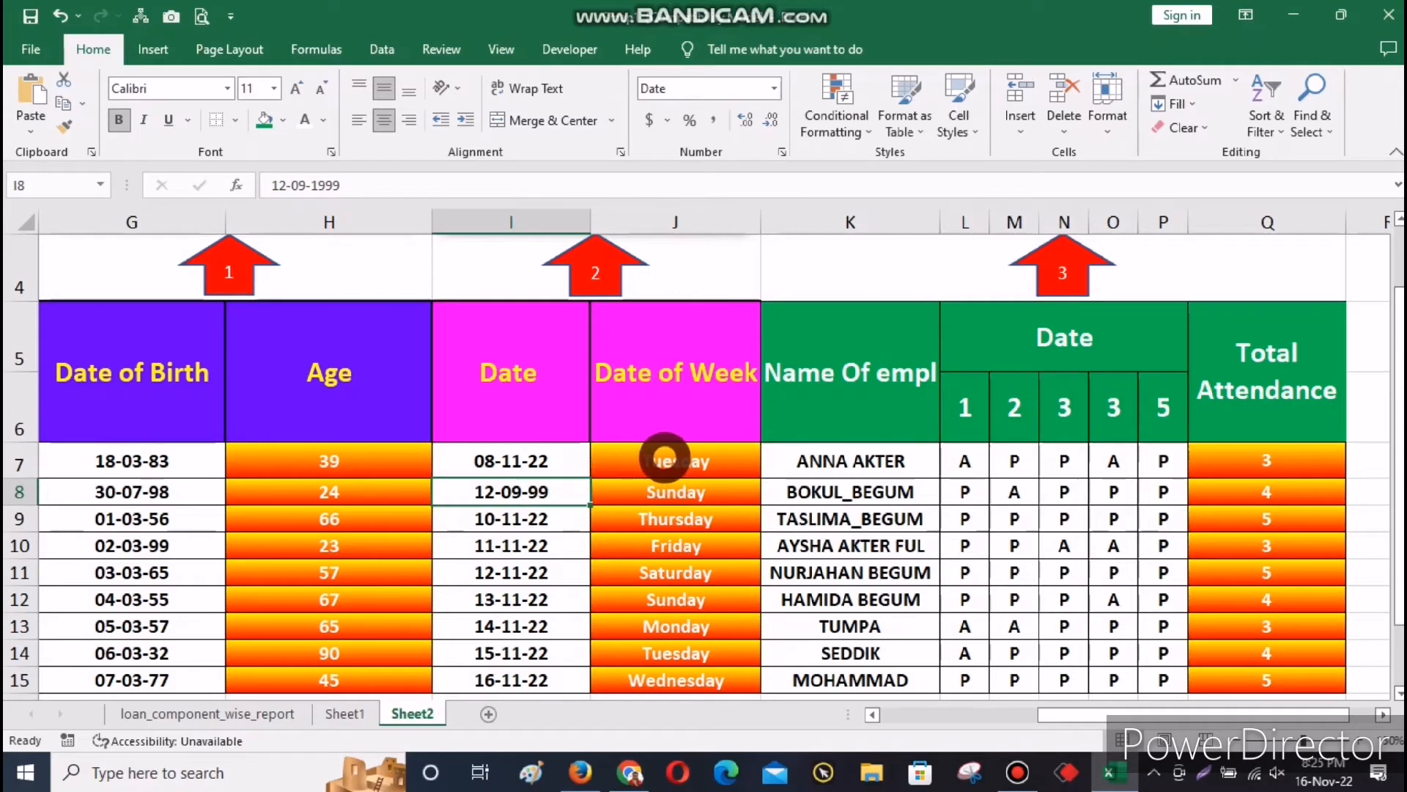
- Set the date in cell I7 to 07-11-22 and compare the weekday formula in J7 with the sample TEXT formula above the table
double_click(491, 461)
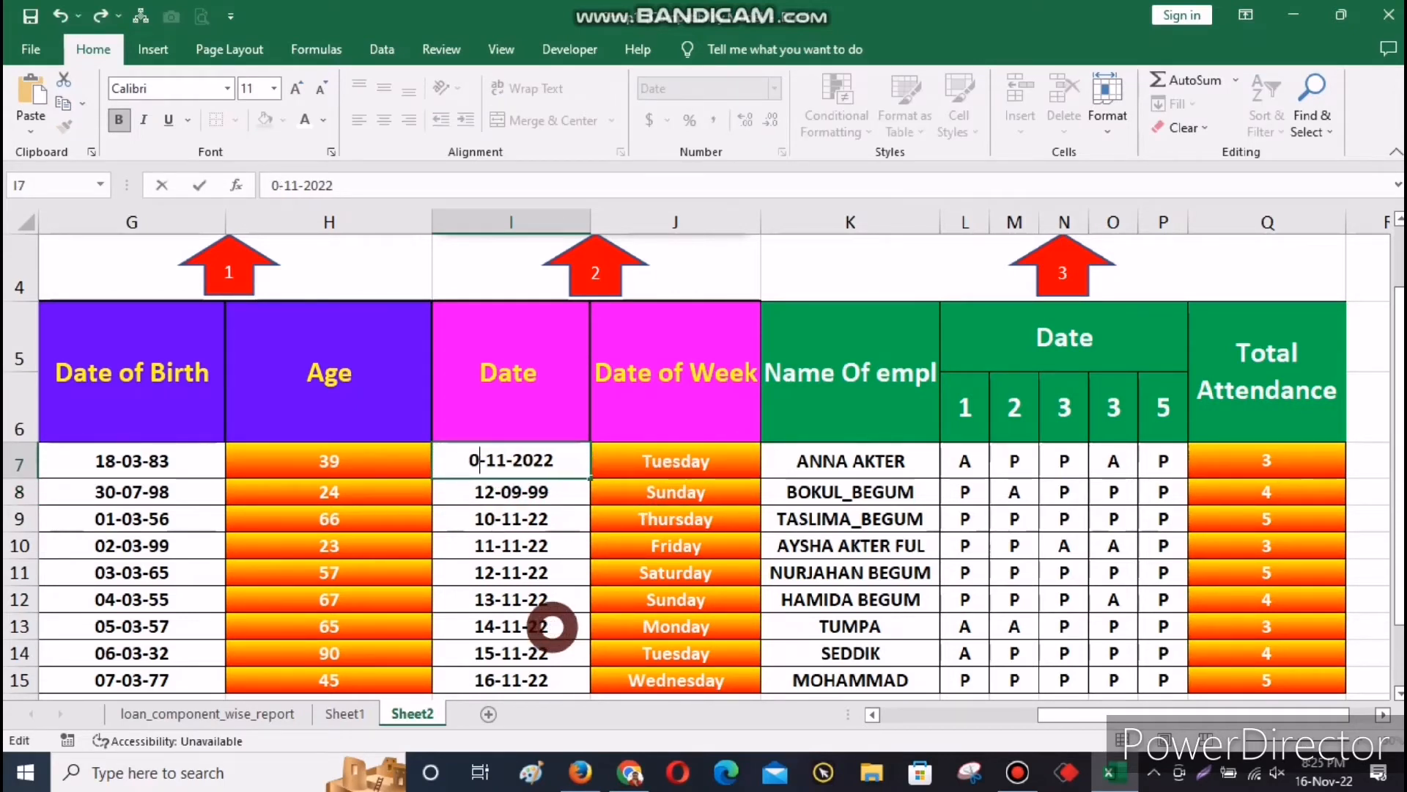
key(Tab)
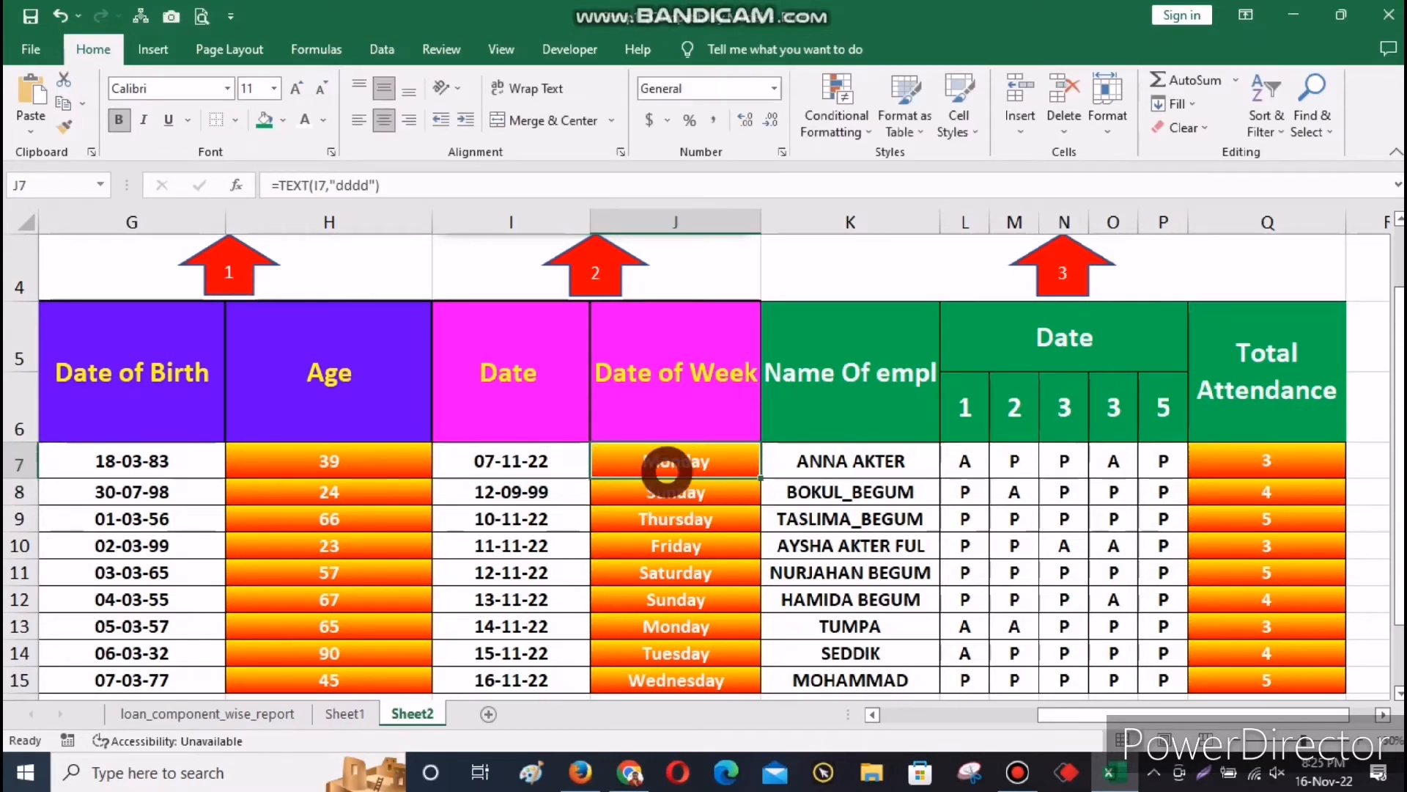
click(559, 492)
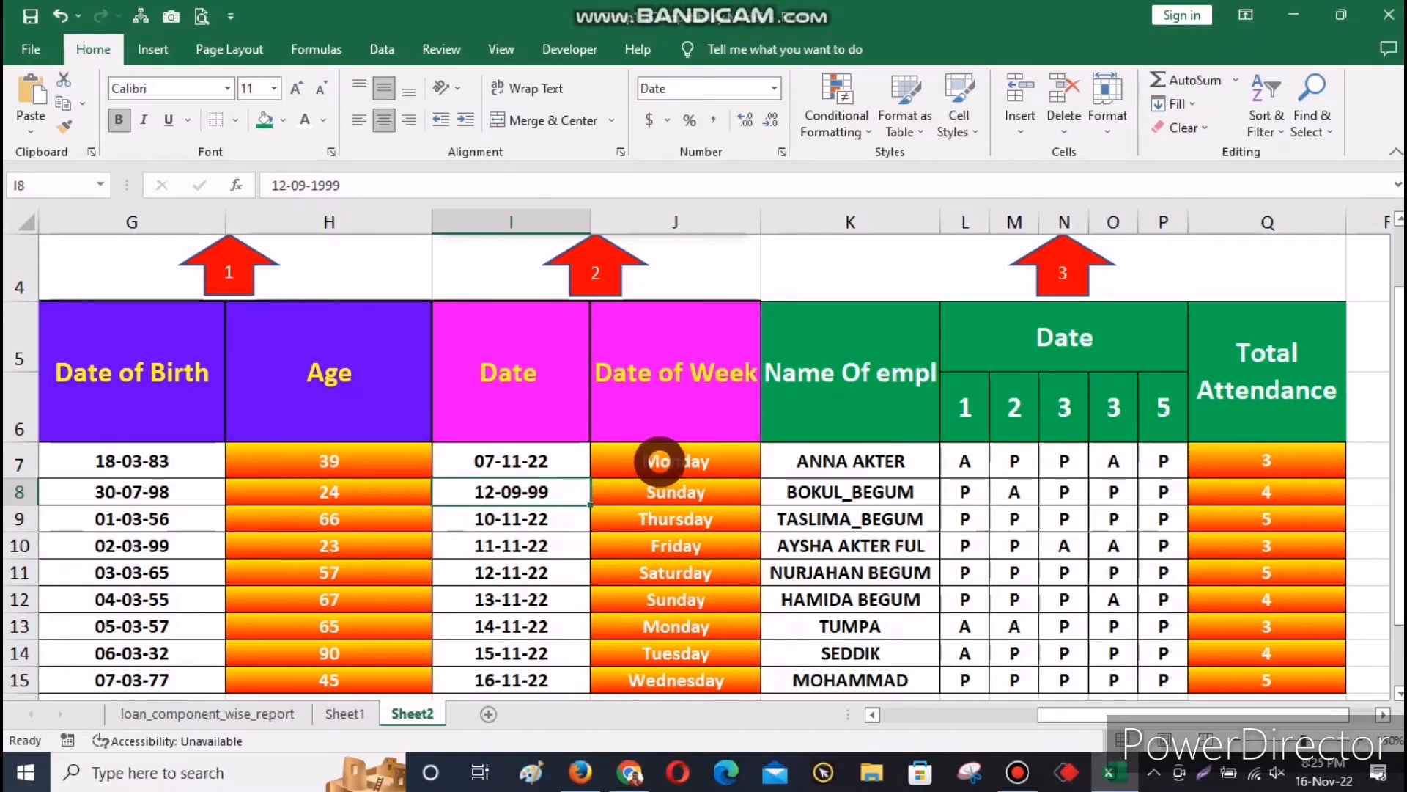
click(650, 461)
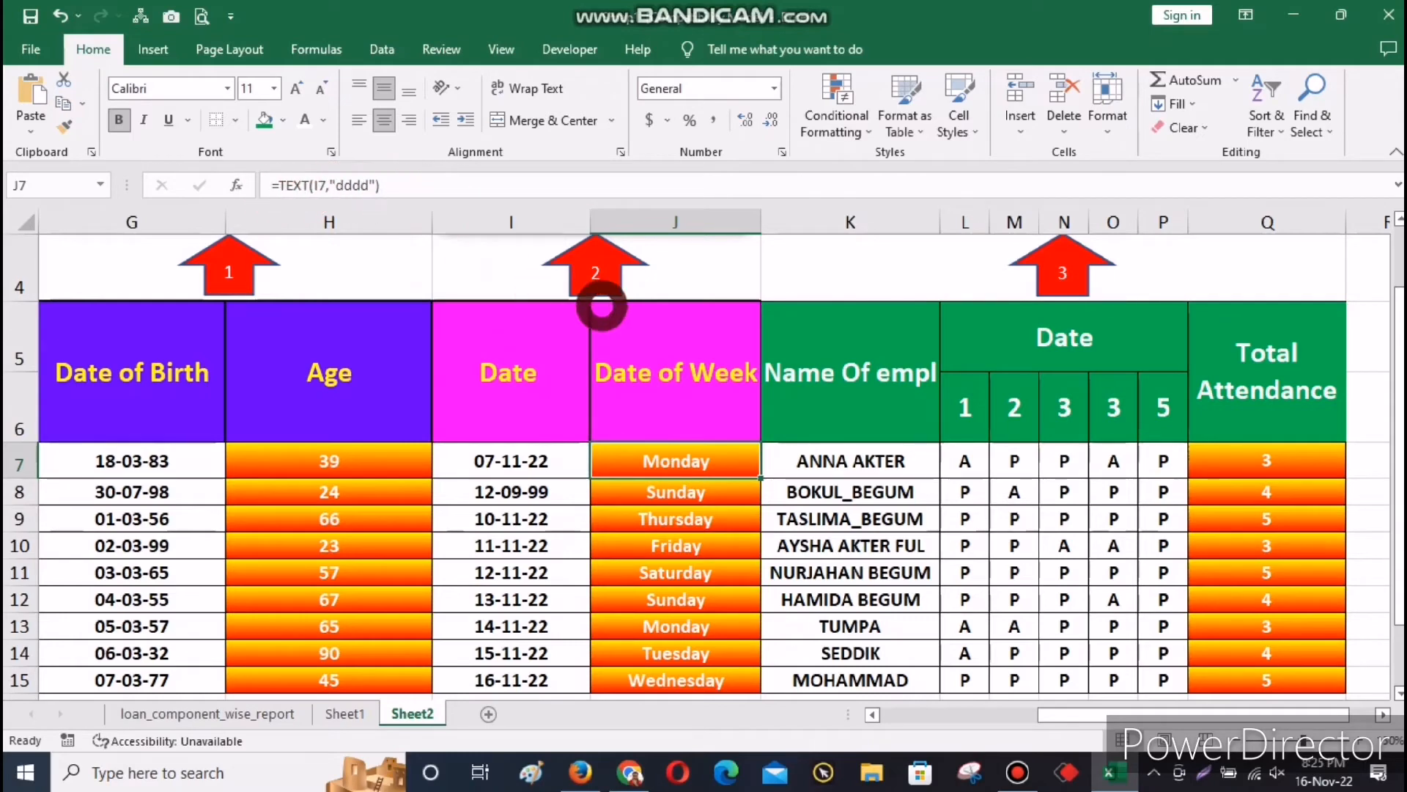
scroll(638, 341, up, 1)
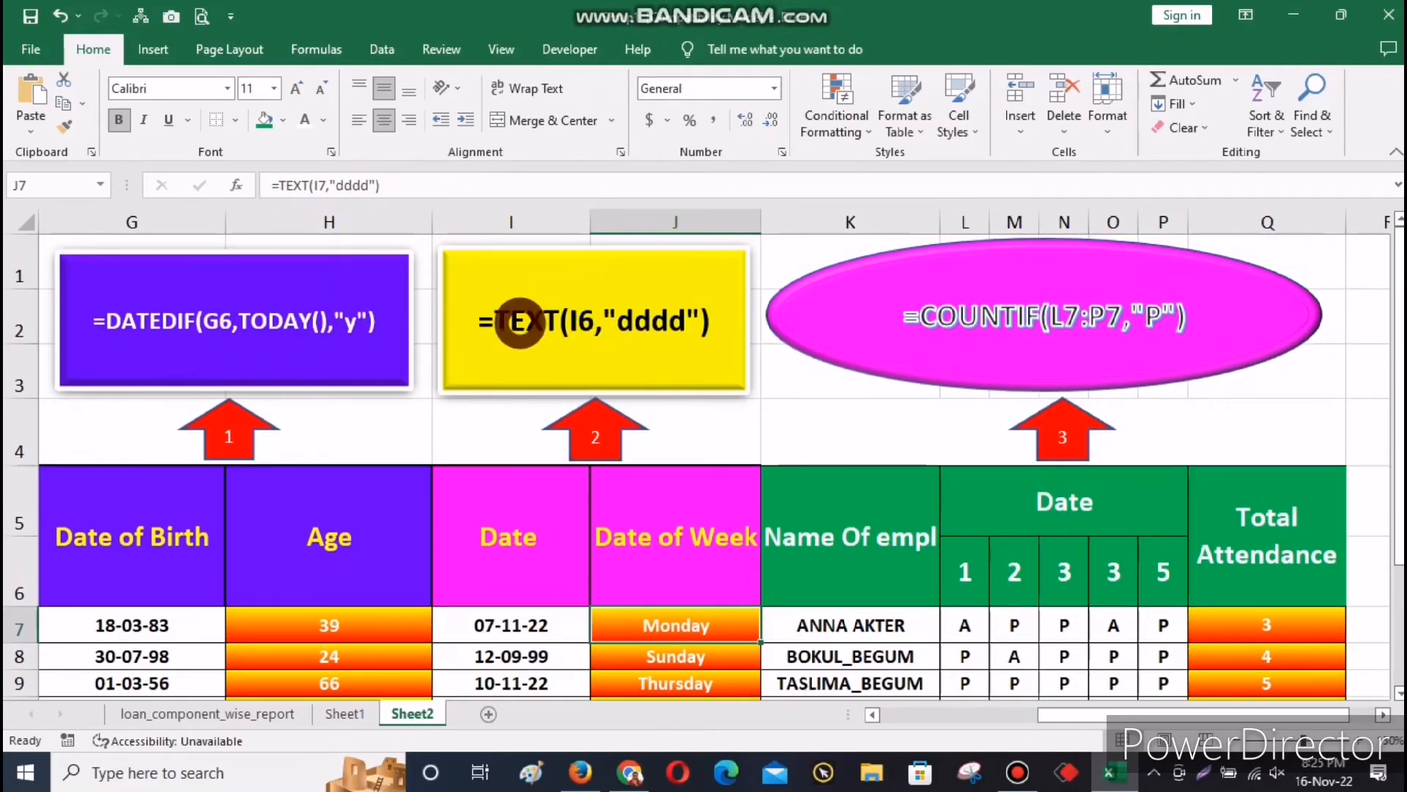
scroll(678, 327, down, 1)
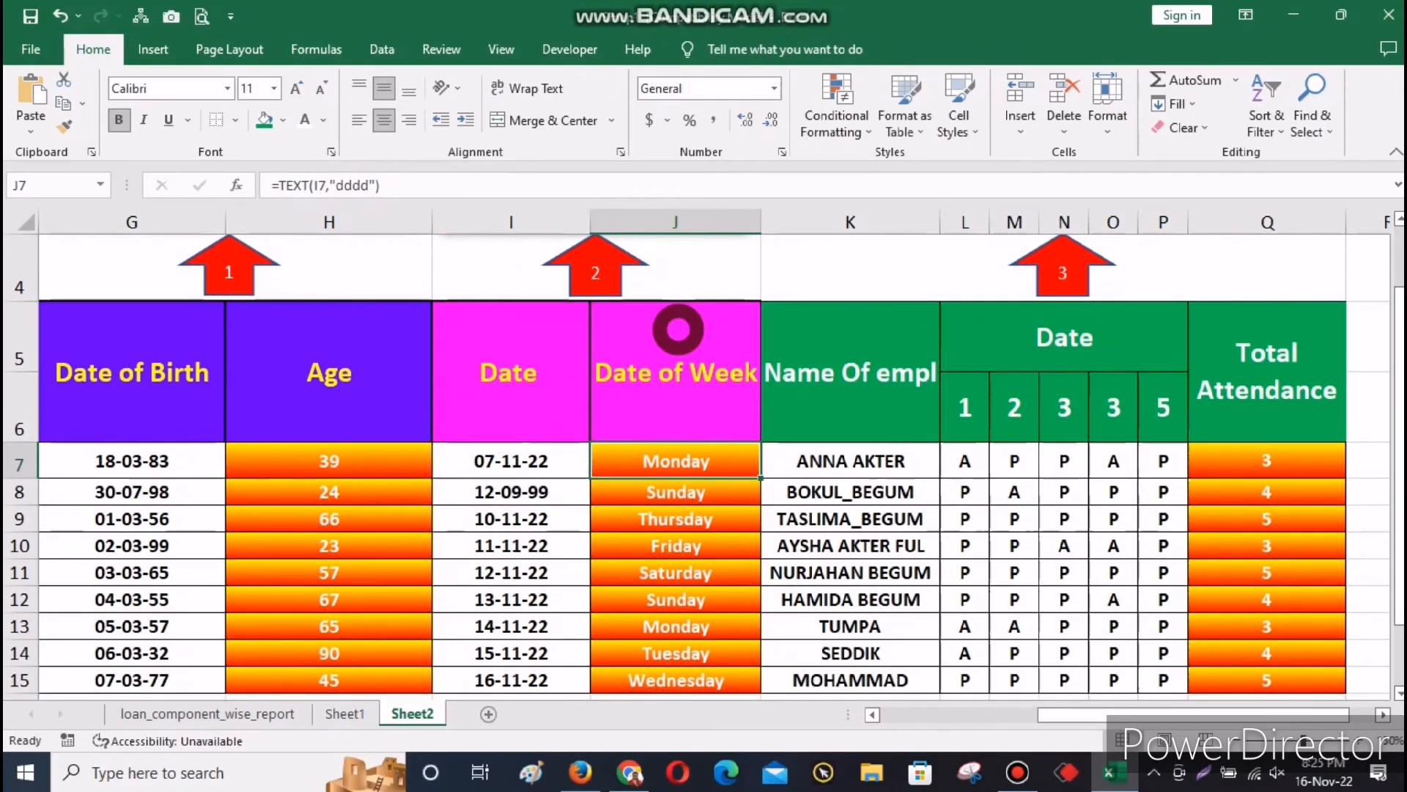
- Clear the first employee's attendance marks in L7:P7 and check the COUNTIF formula in Q7
click(1149, 288)
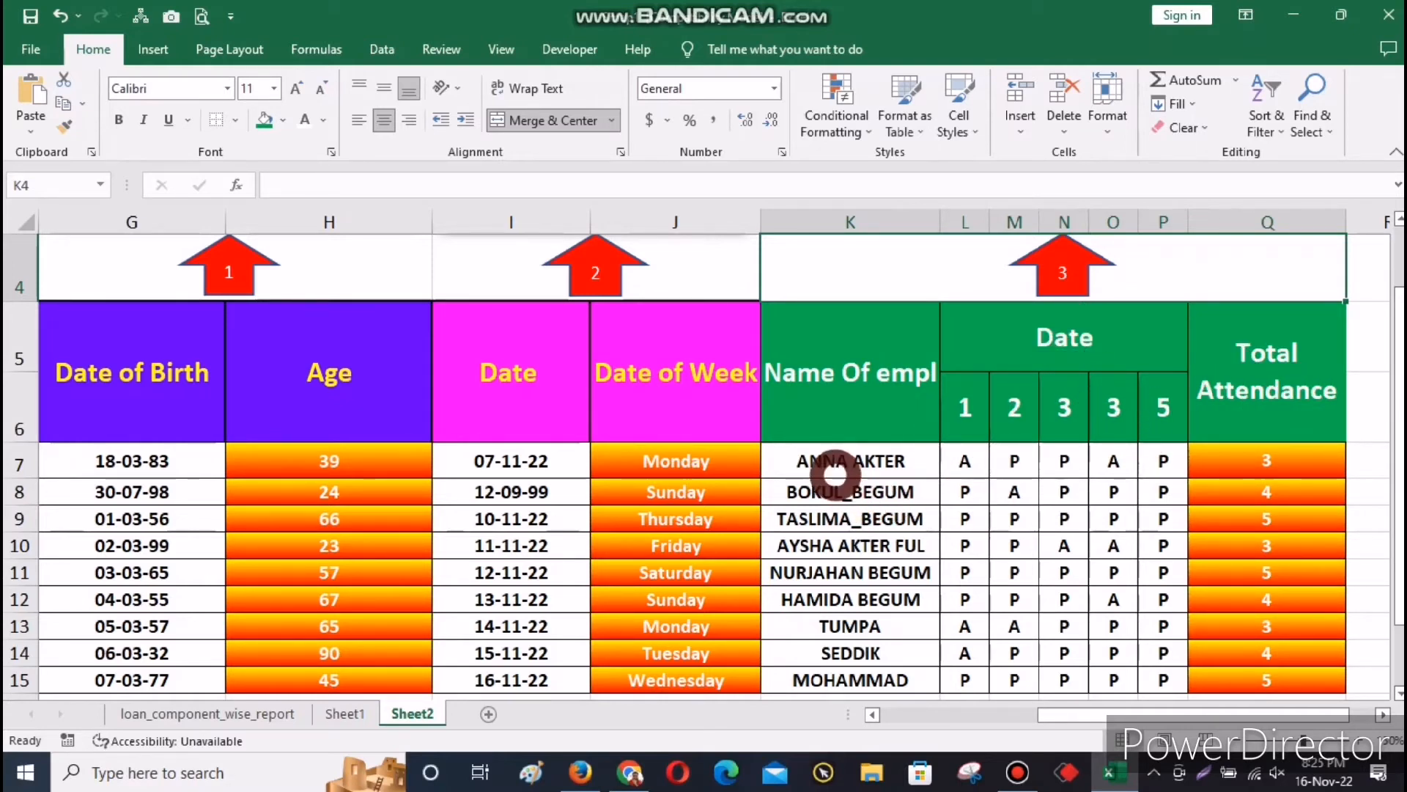
click(825, 464)
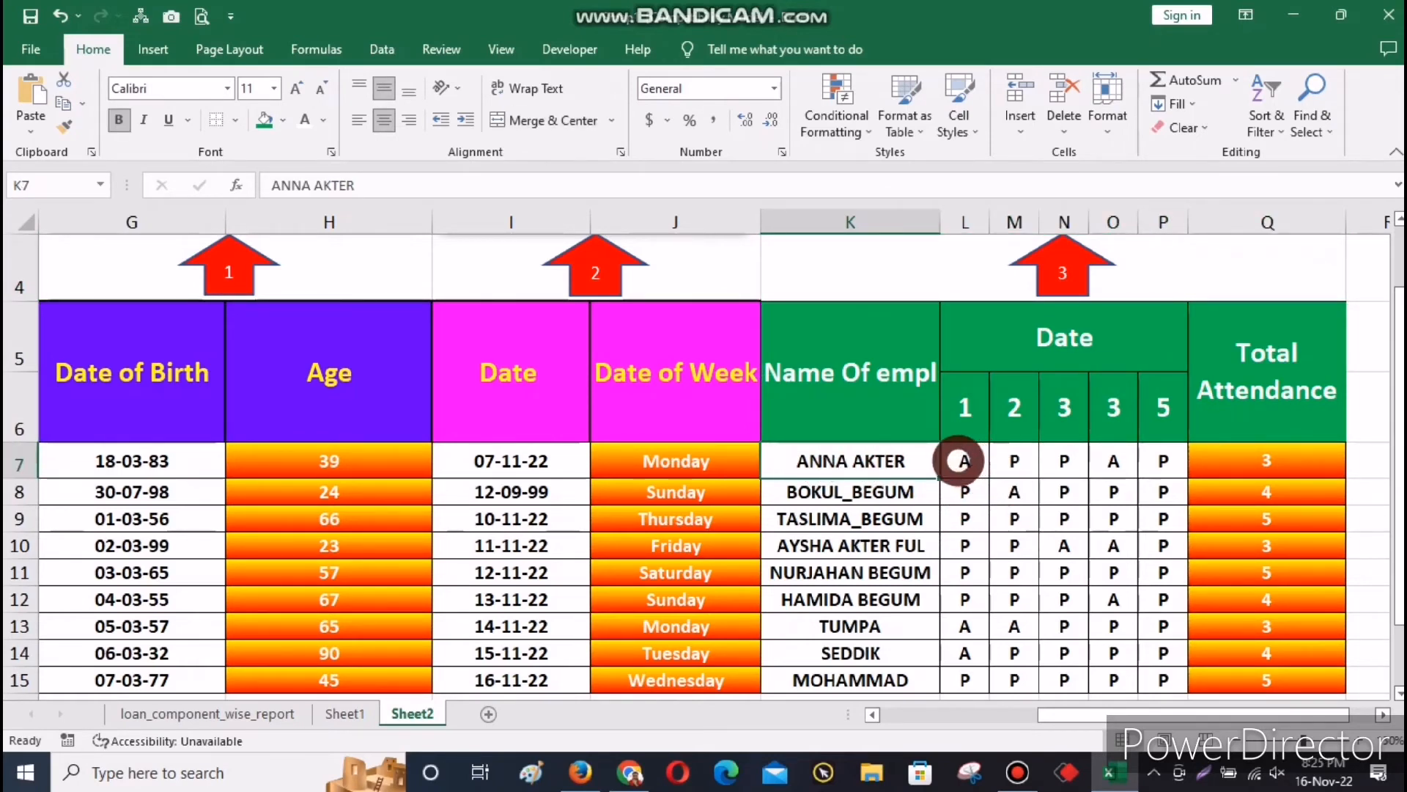
drag(959, 460, 1164, 460)
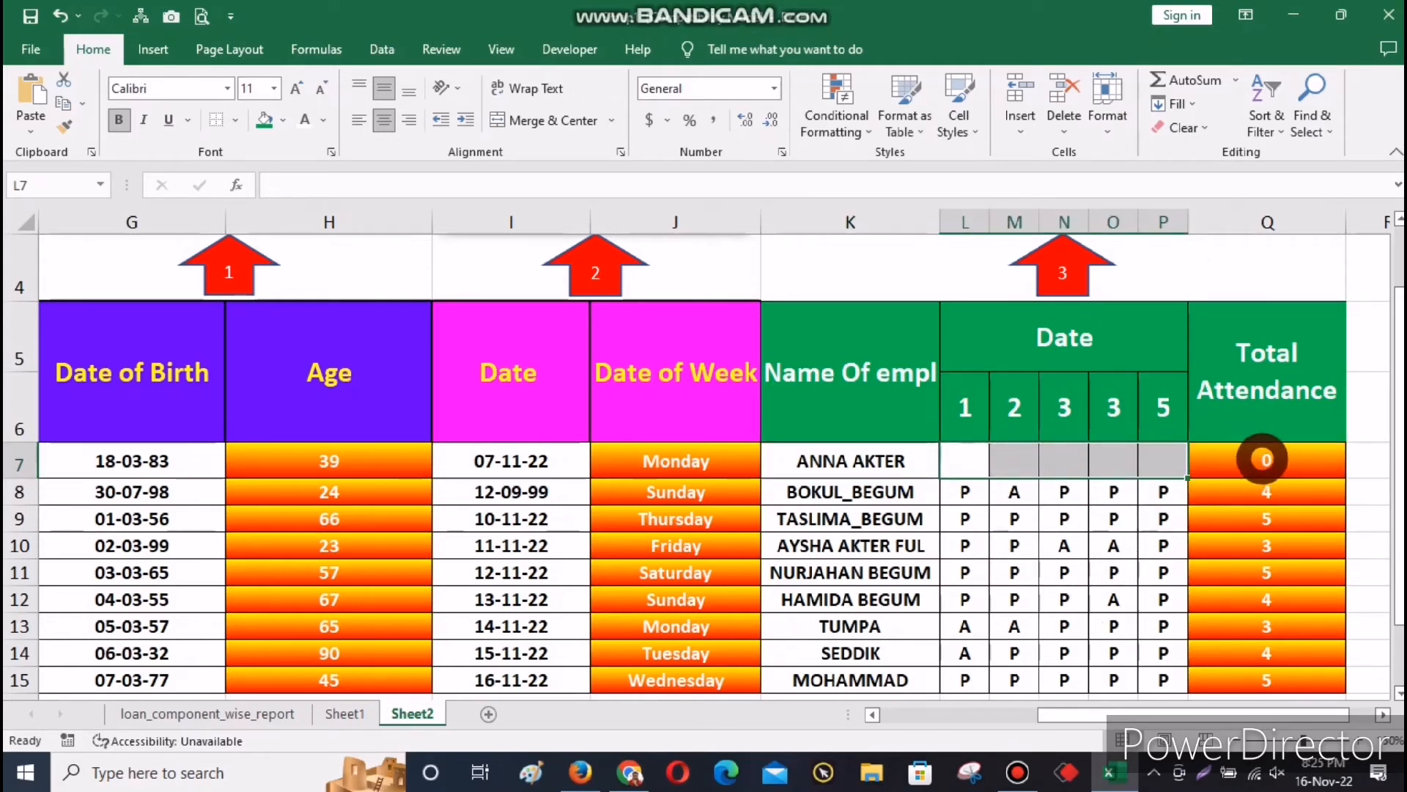
key(Delete)
click(1132, 492)
click(1271, 460)
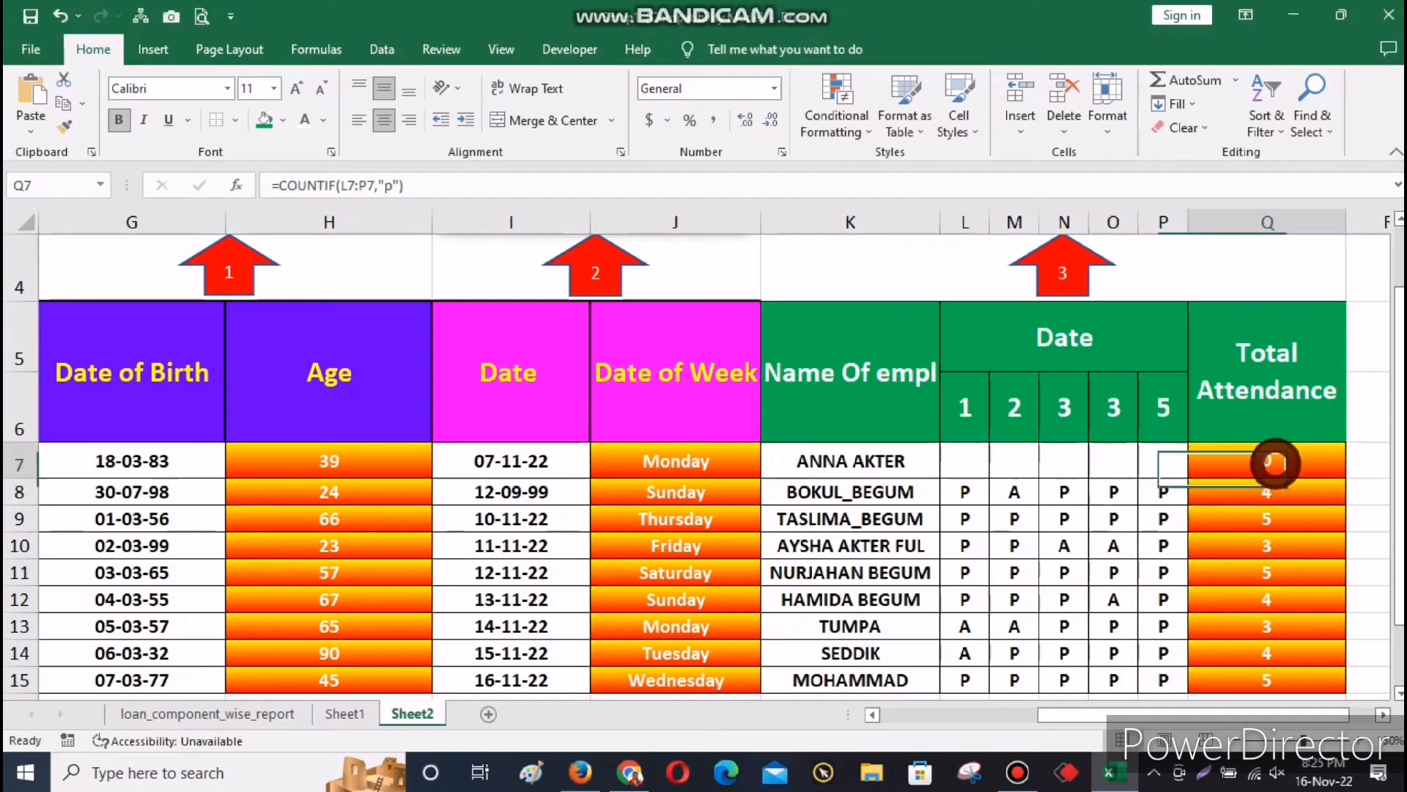
- Enter P in cell L7 and A in cell M7 for the first employee's attendance
click(975, 459)
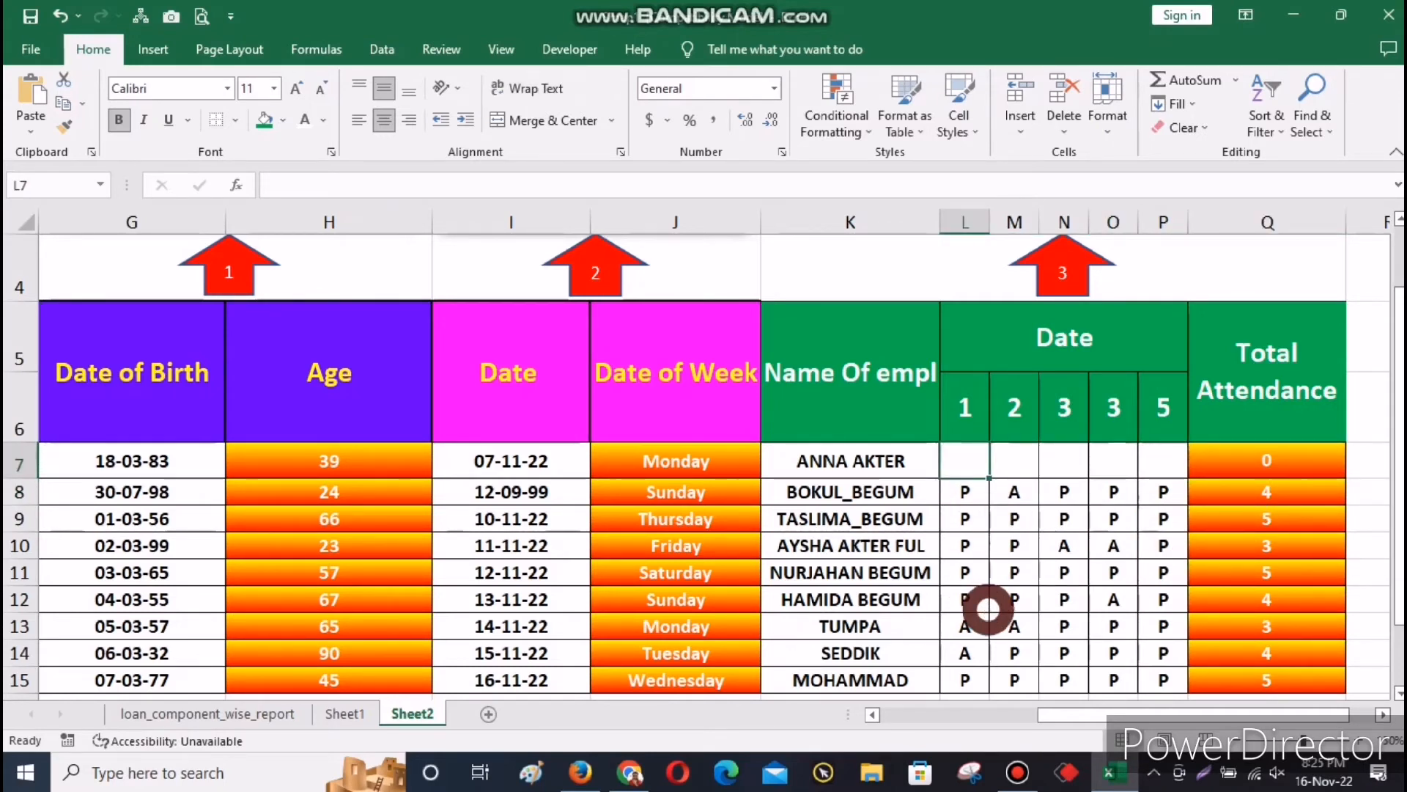
text(P)
click(1003, 600)
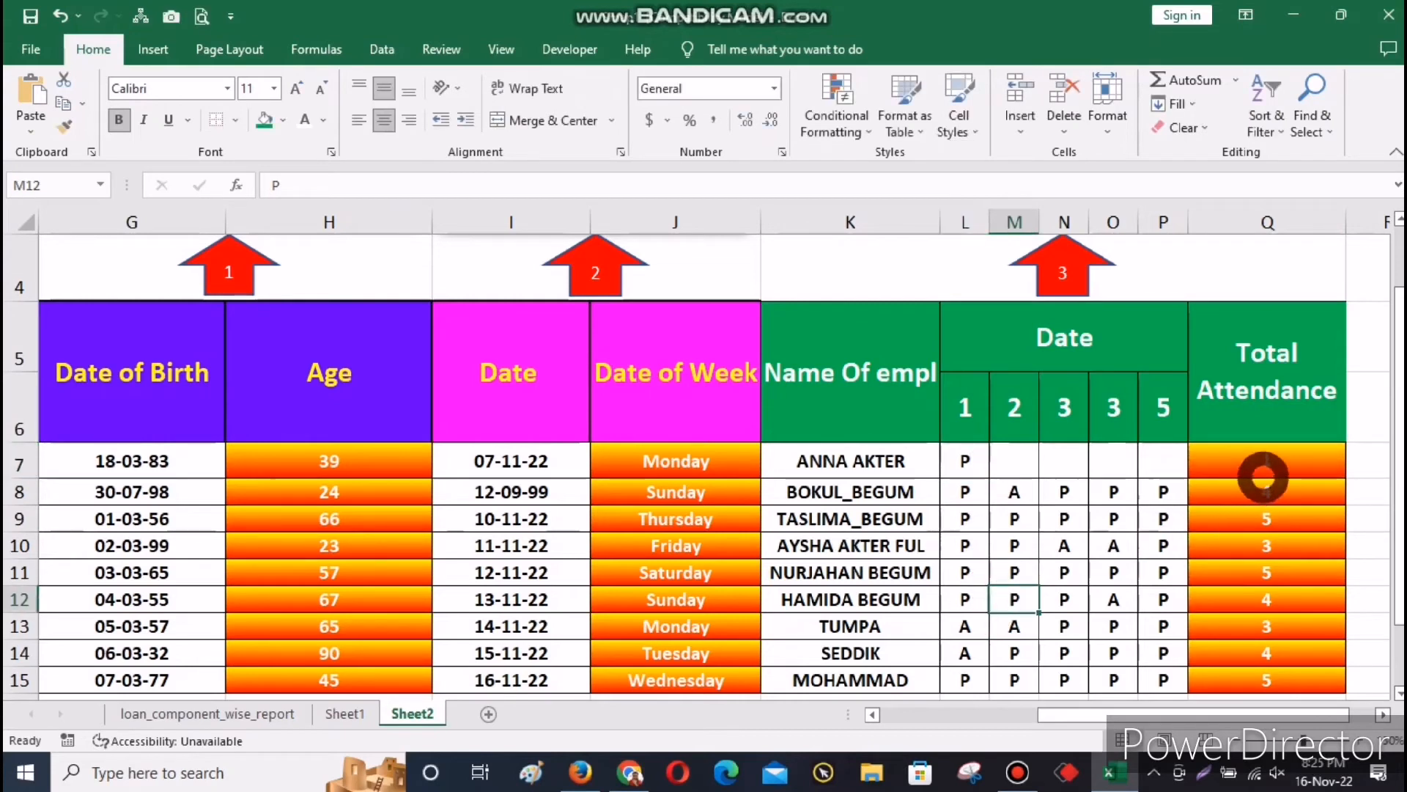
click(1014, 460)
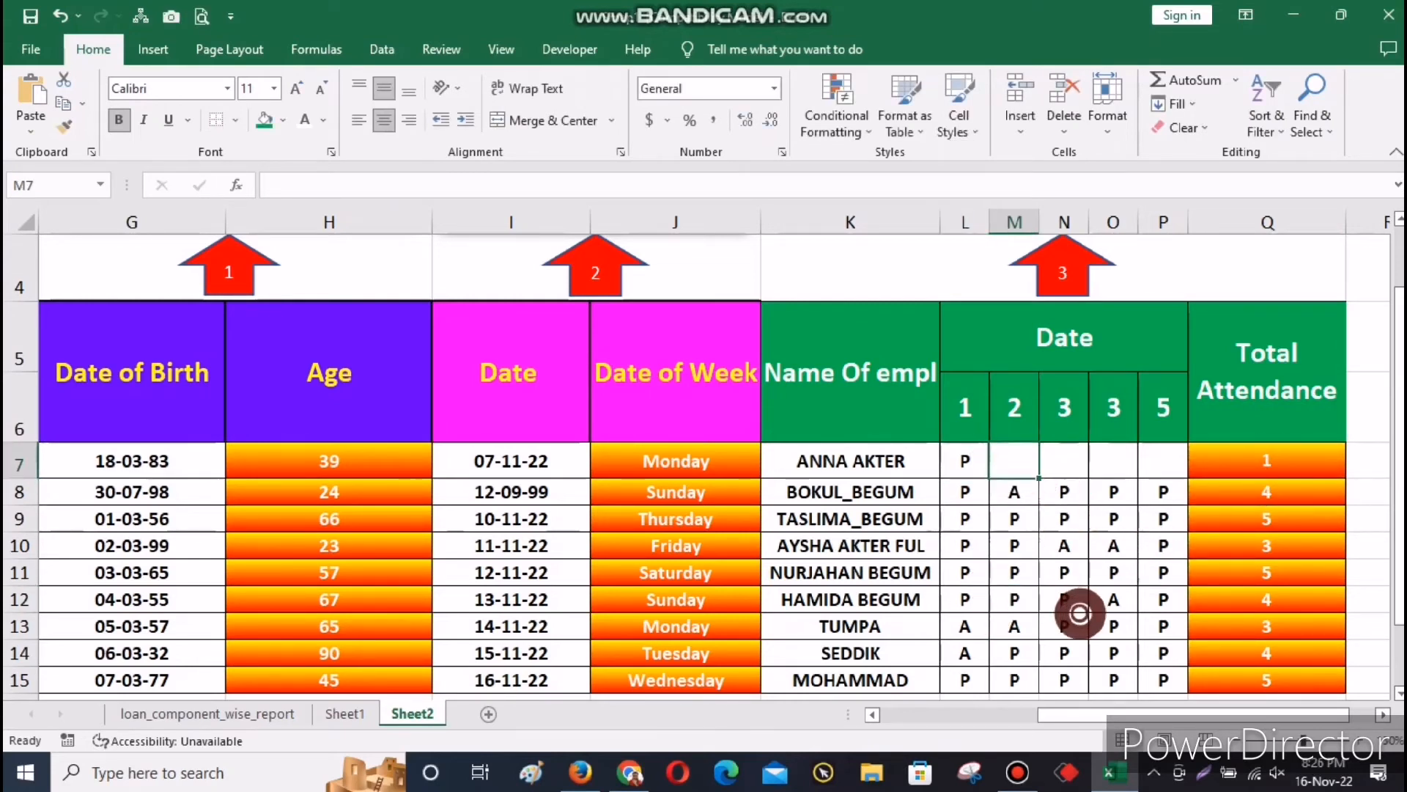
text(A)
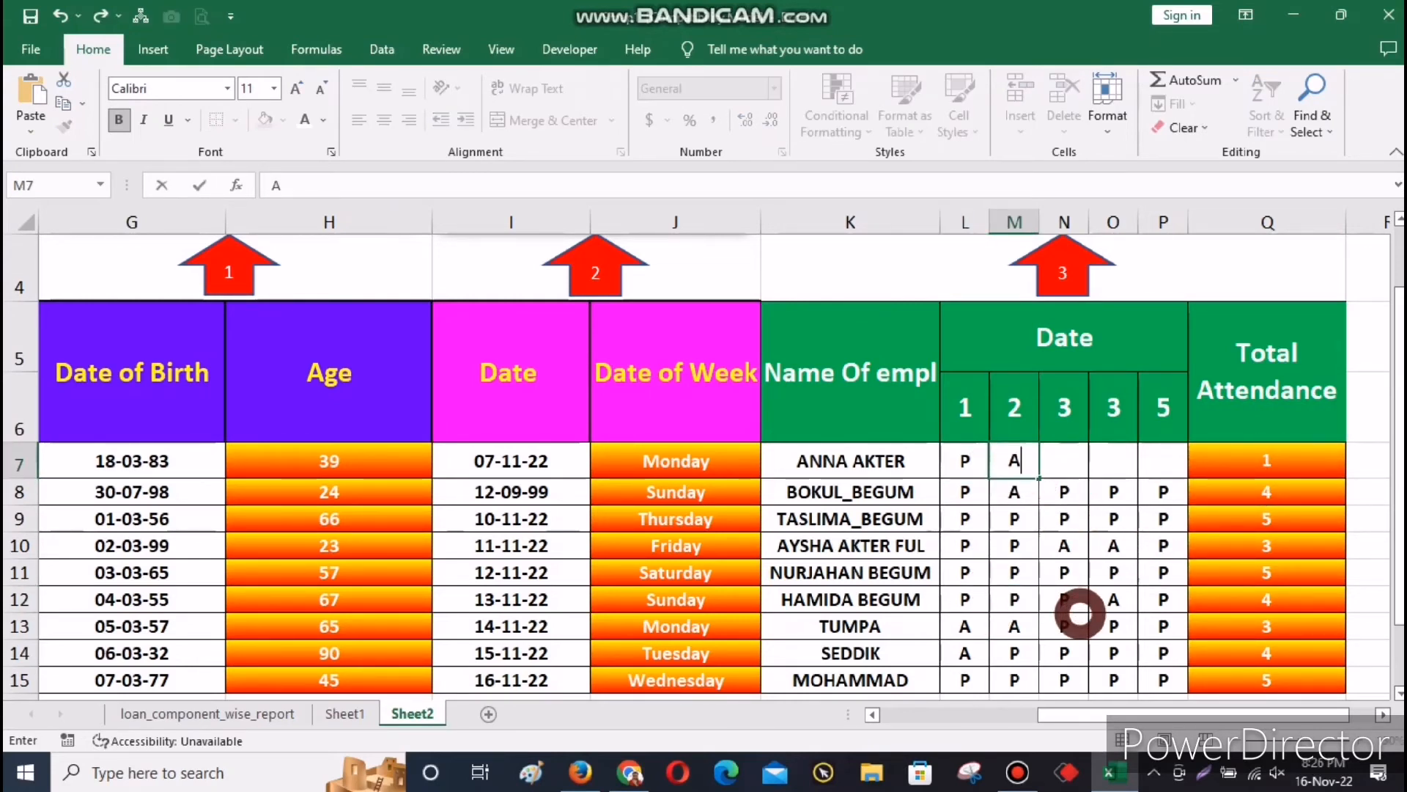
click(1080, 614)
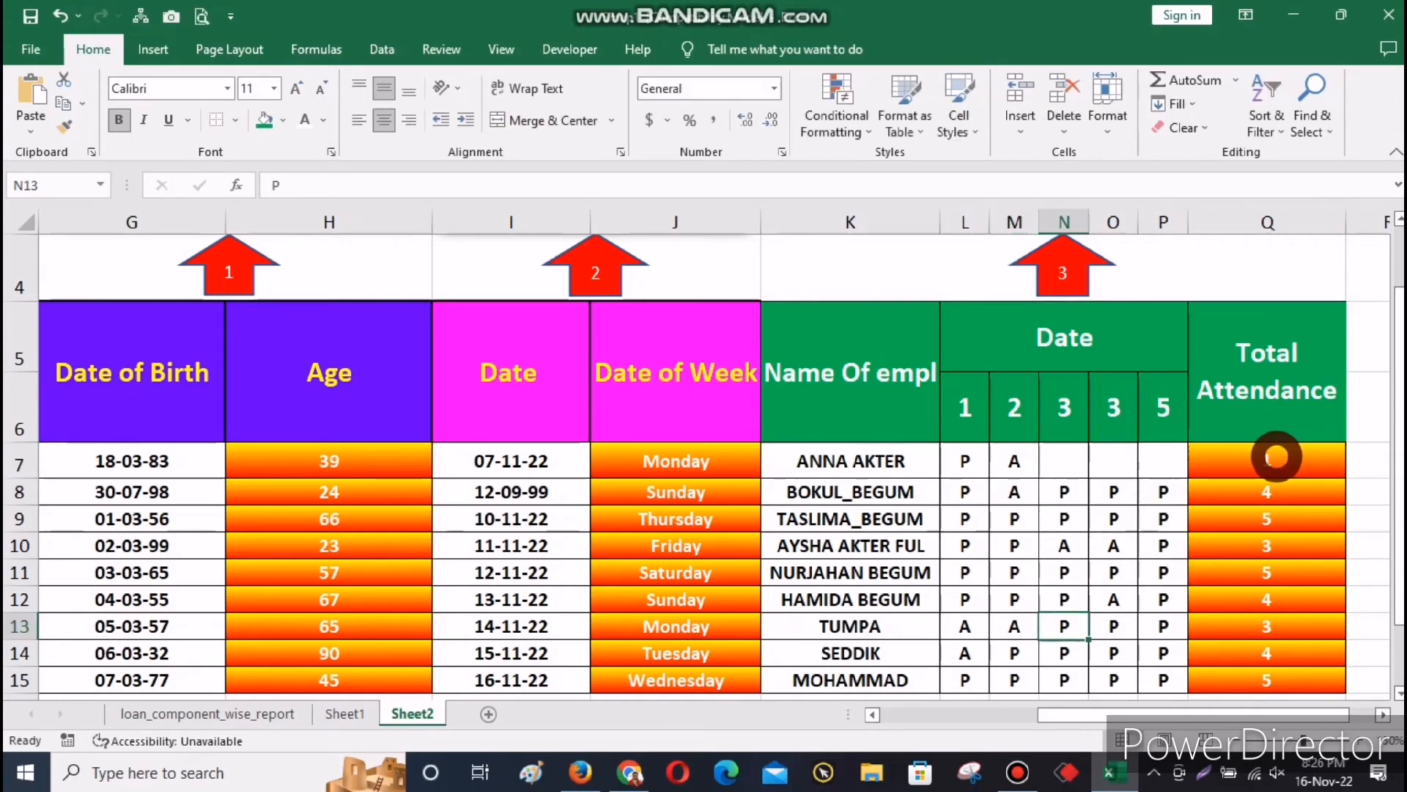
- Enter P in cells N7, O7 and P7 and select the total attendance formula in Q7
click(1064, 462)
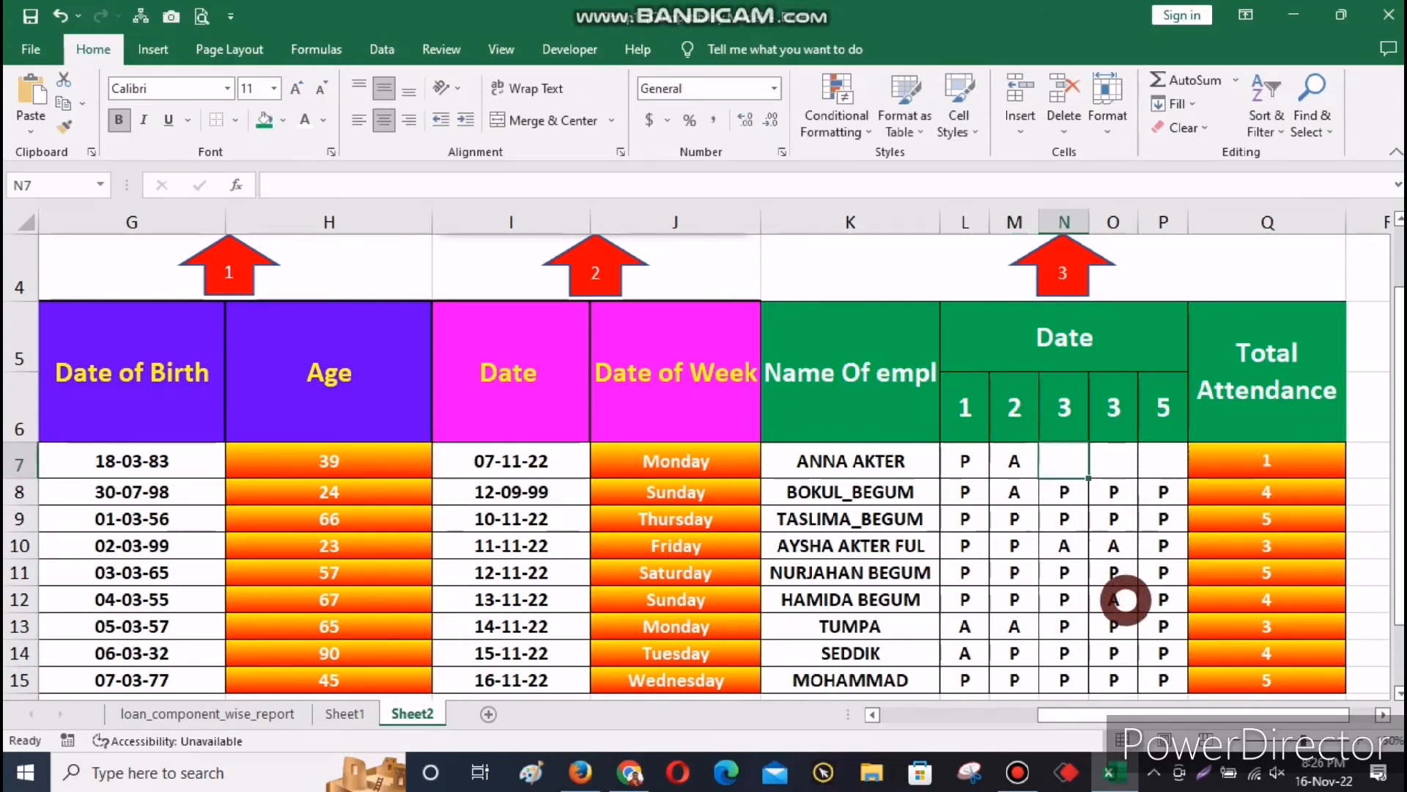
text(P)
key(Tab)
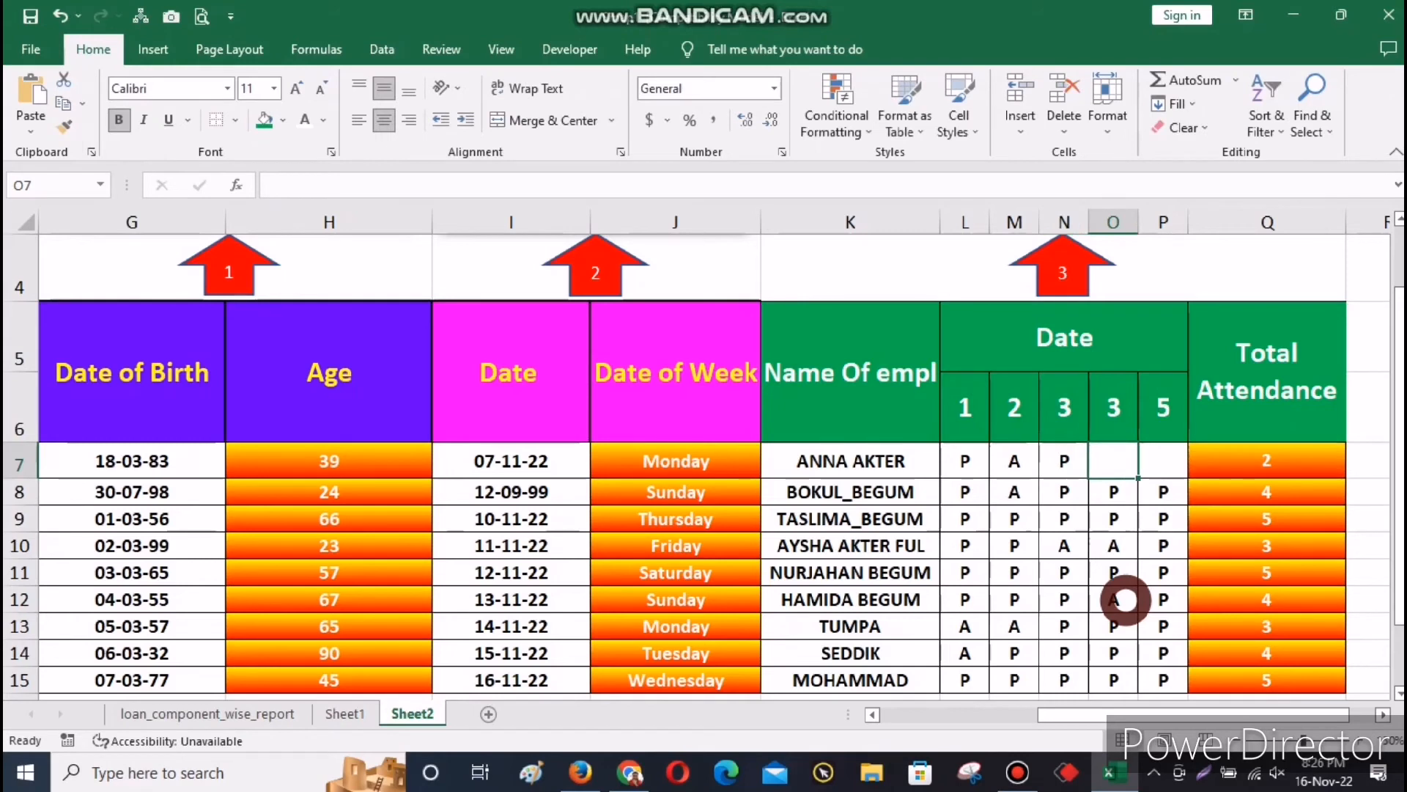
text(P)
key(Tab)
text(P)
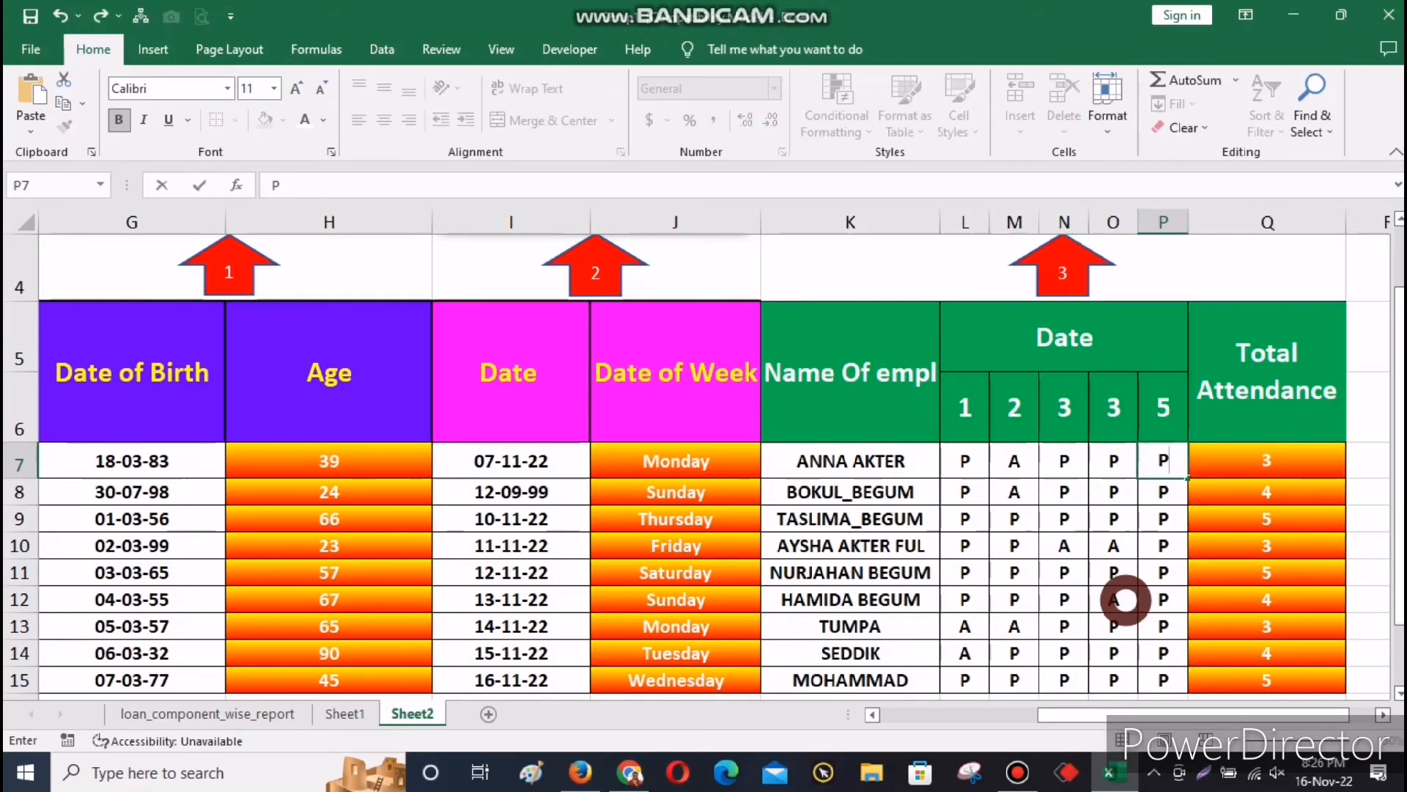
click(1074, 540)
click(1264, 460)
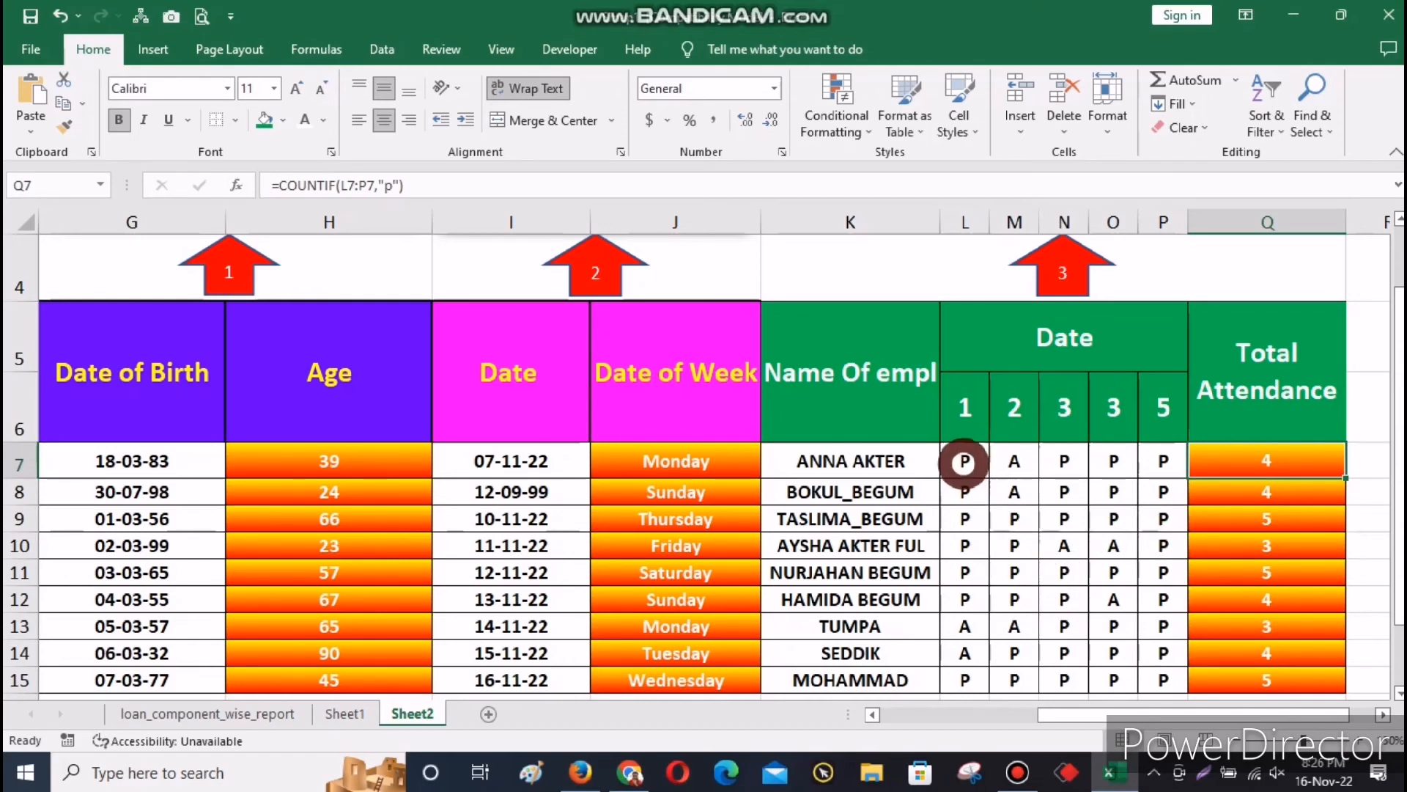
- Look over the attendance marks in L7:P12 and compare the sample COUNTIF formula with the total attendance formula in Q7
double_click(962, 461)
drag(962, 461, 1097, 588)
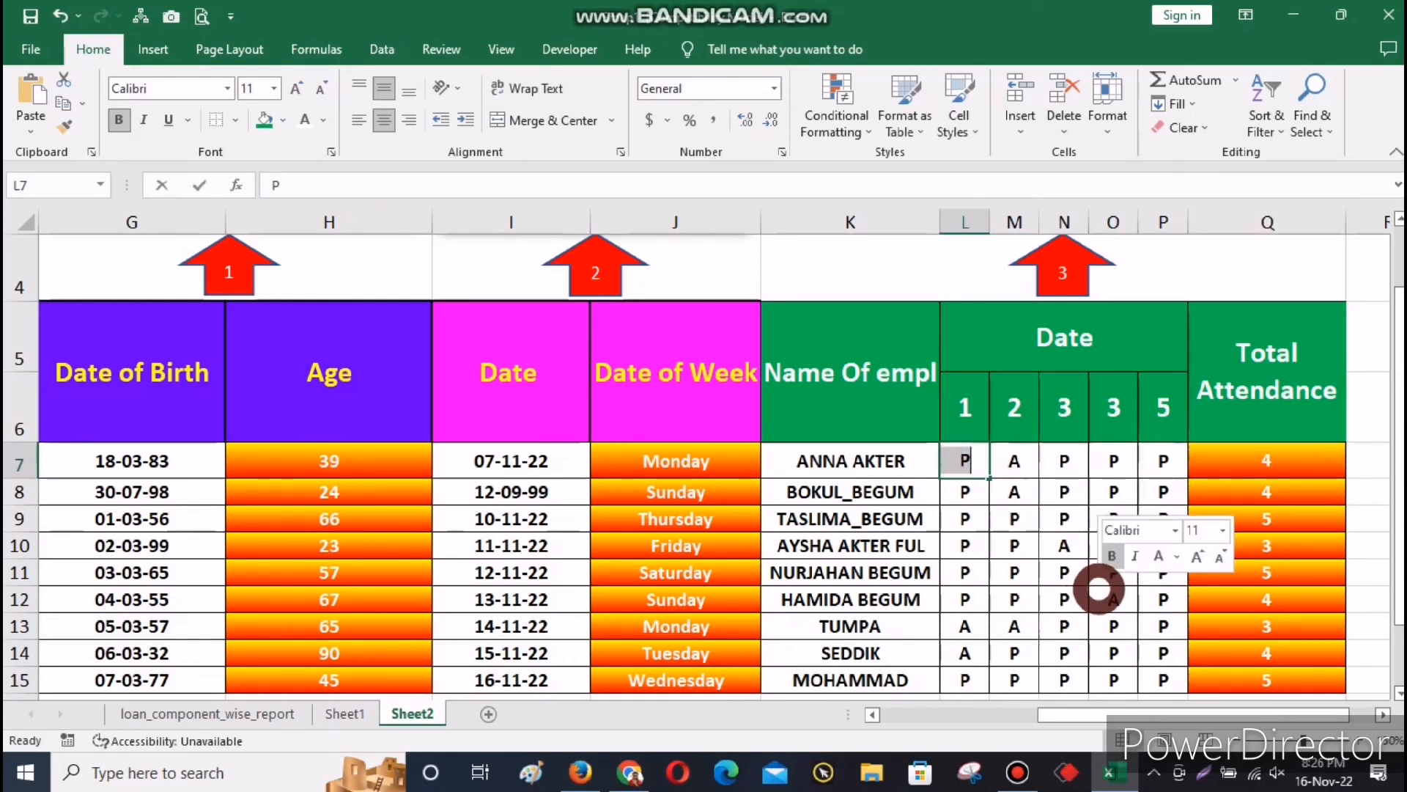
click(1063, 575)
drag(965, 461, 1171, 598)
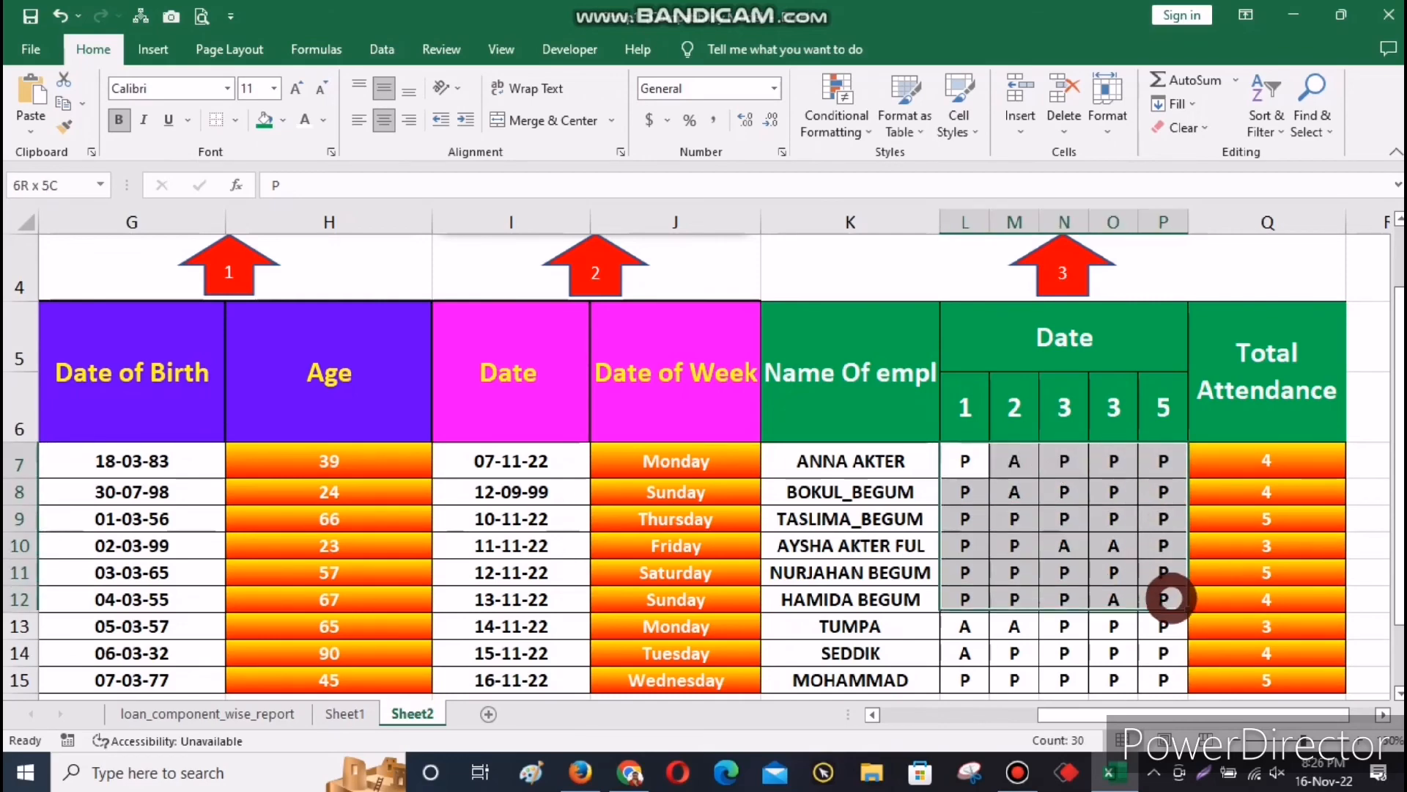
click(1008, 491)
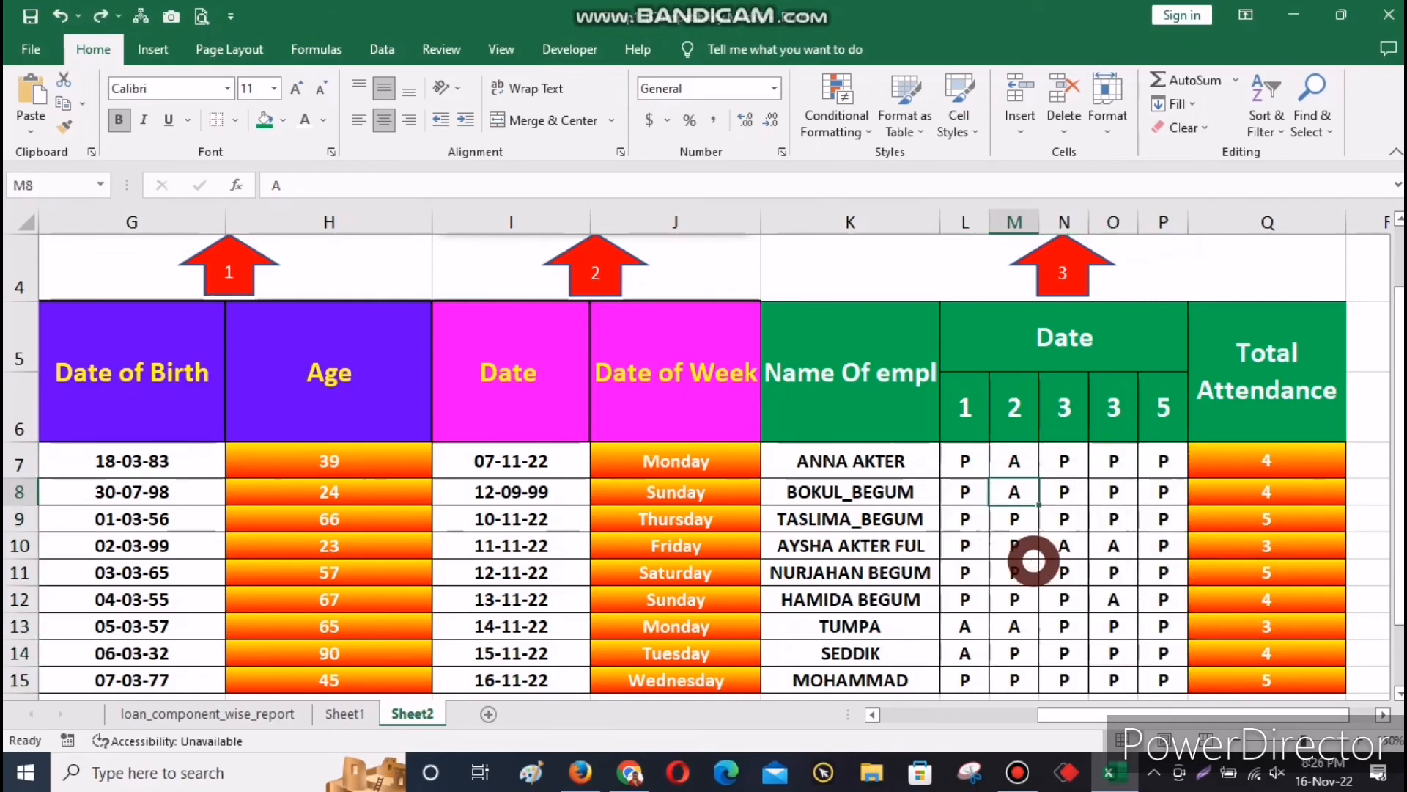
scroll(1159, 565, down, 1)
scroll(1053, 535, up, 2)
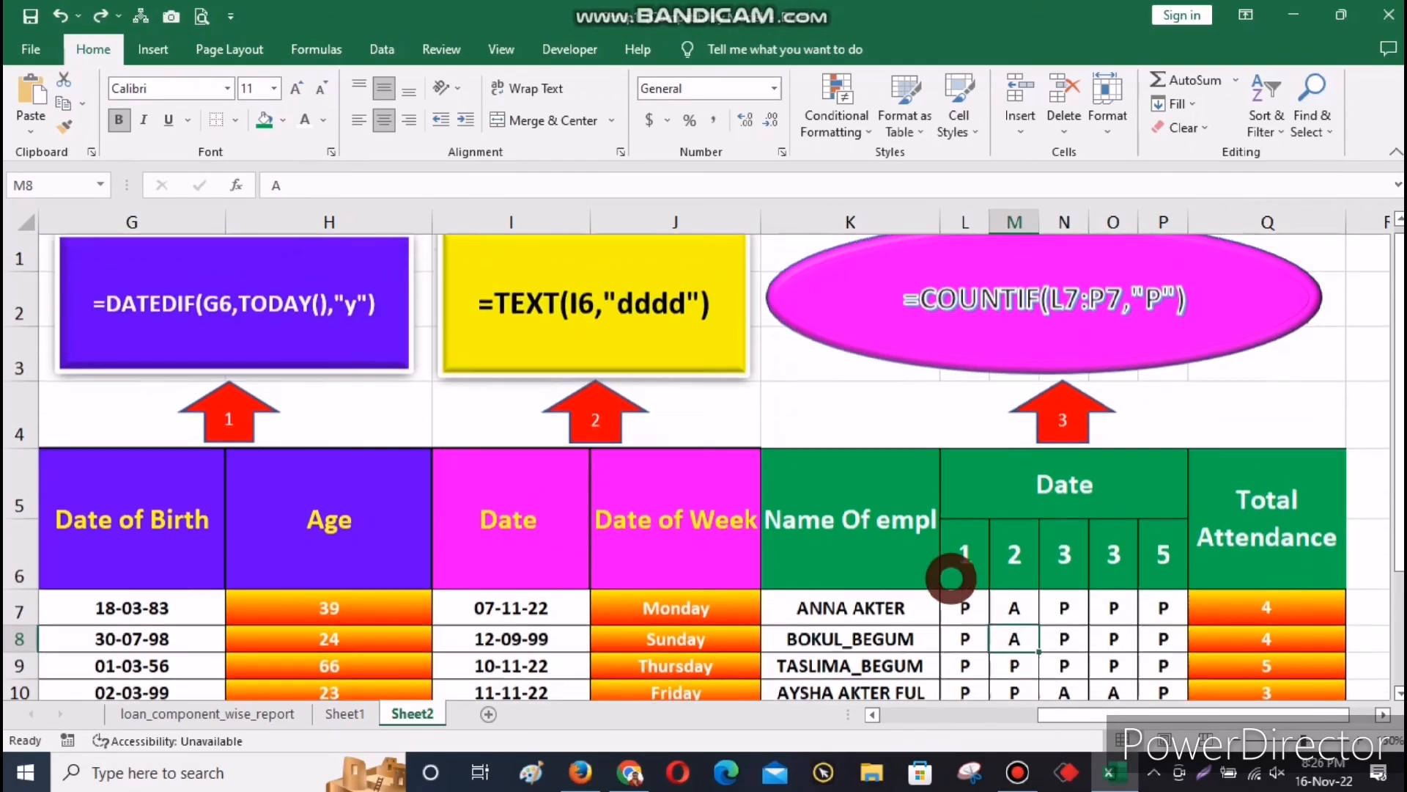
scroll(950, 579, up, 1)
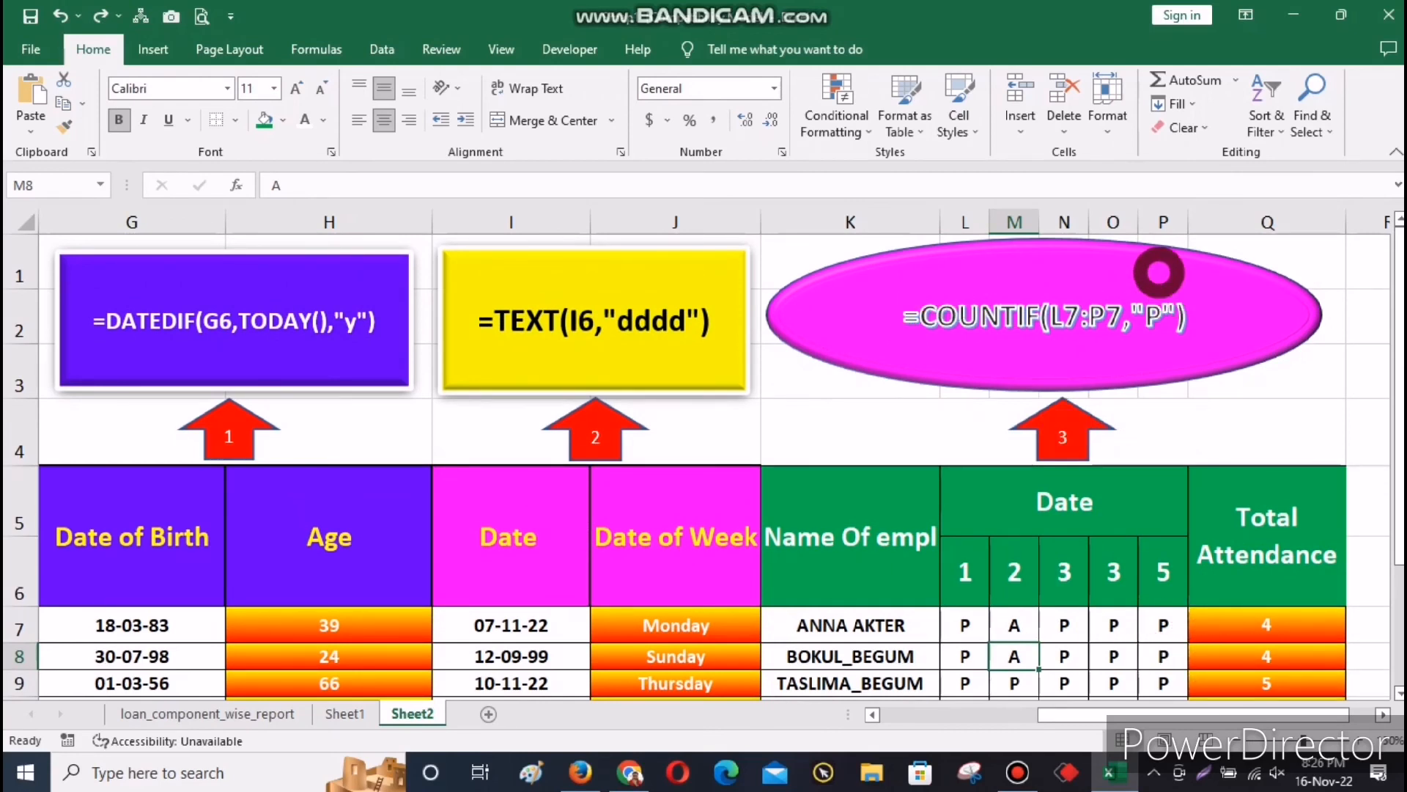
click(1278, 628)
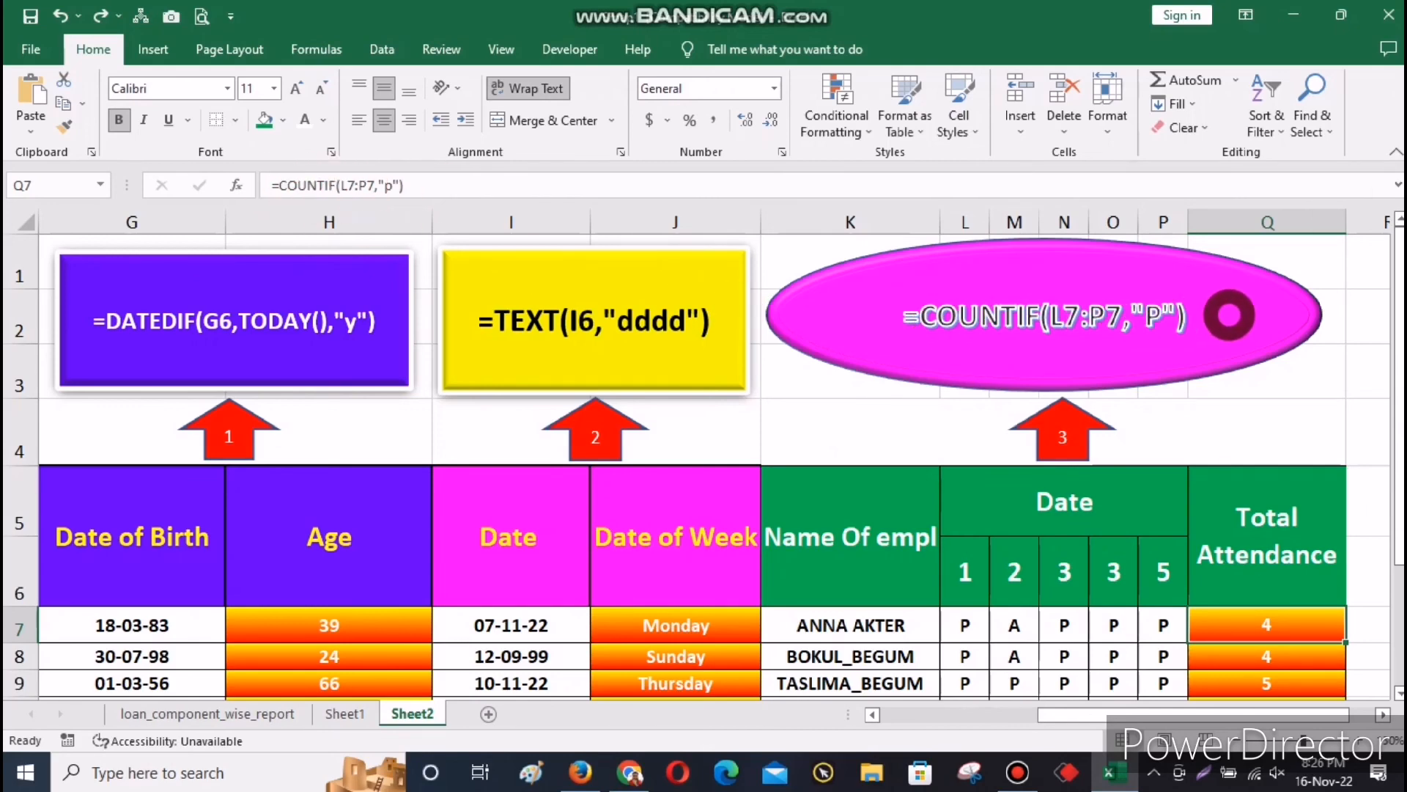
scroll(1041, 608, down, 1)
scroll(1012, 613, up, 1)
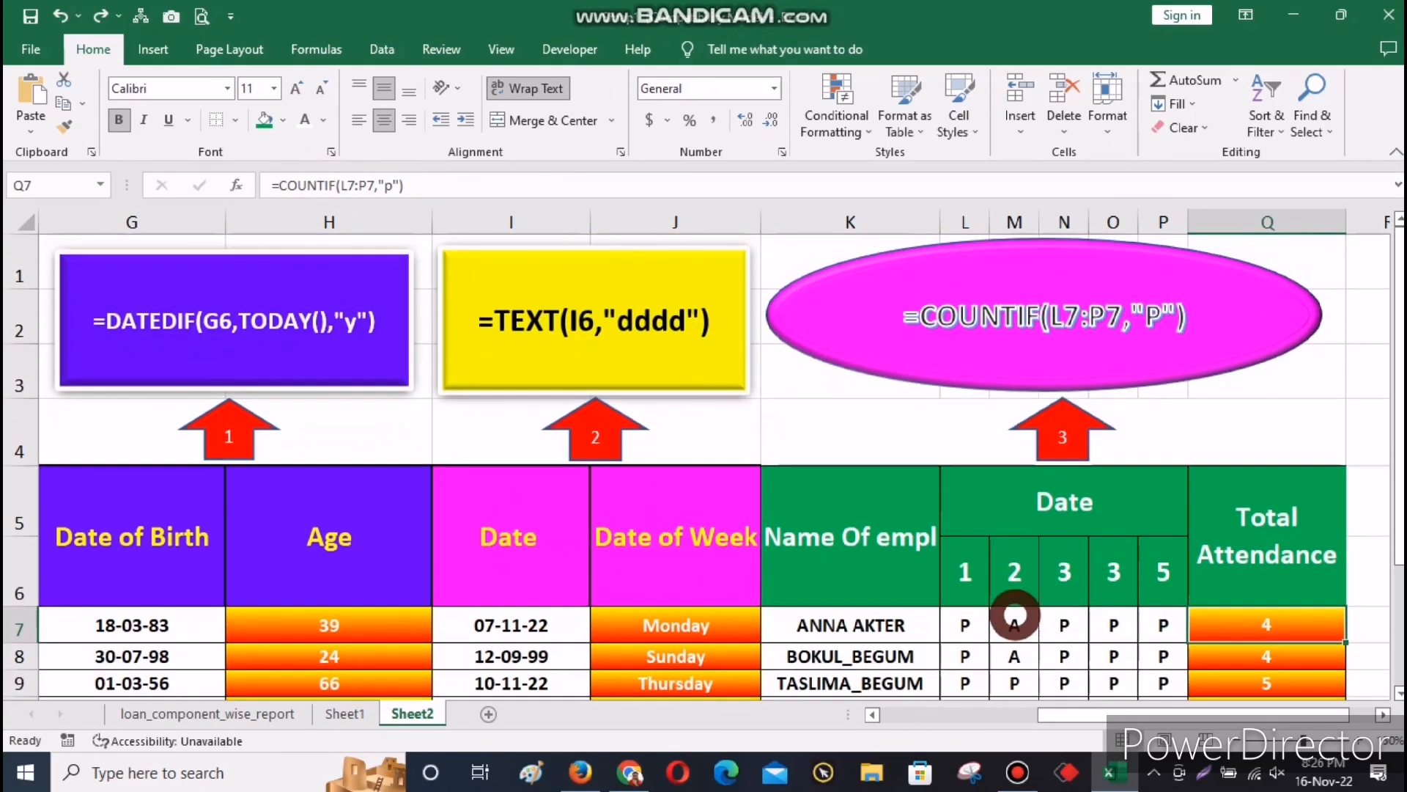
click(399, 486)
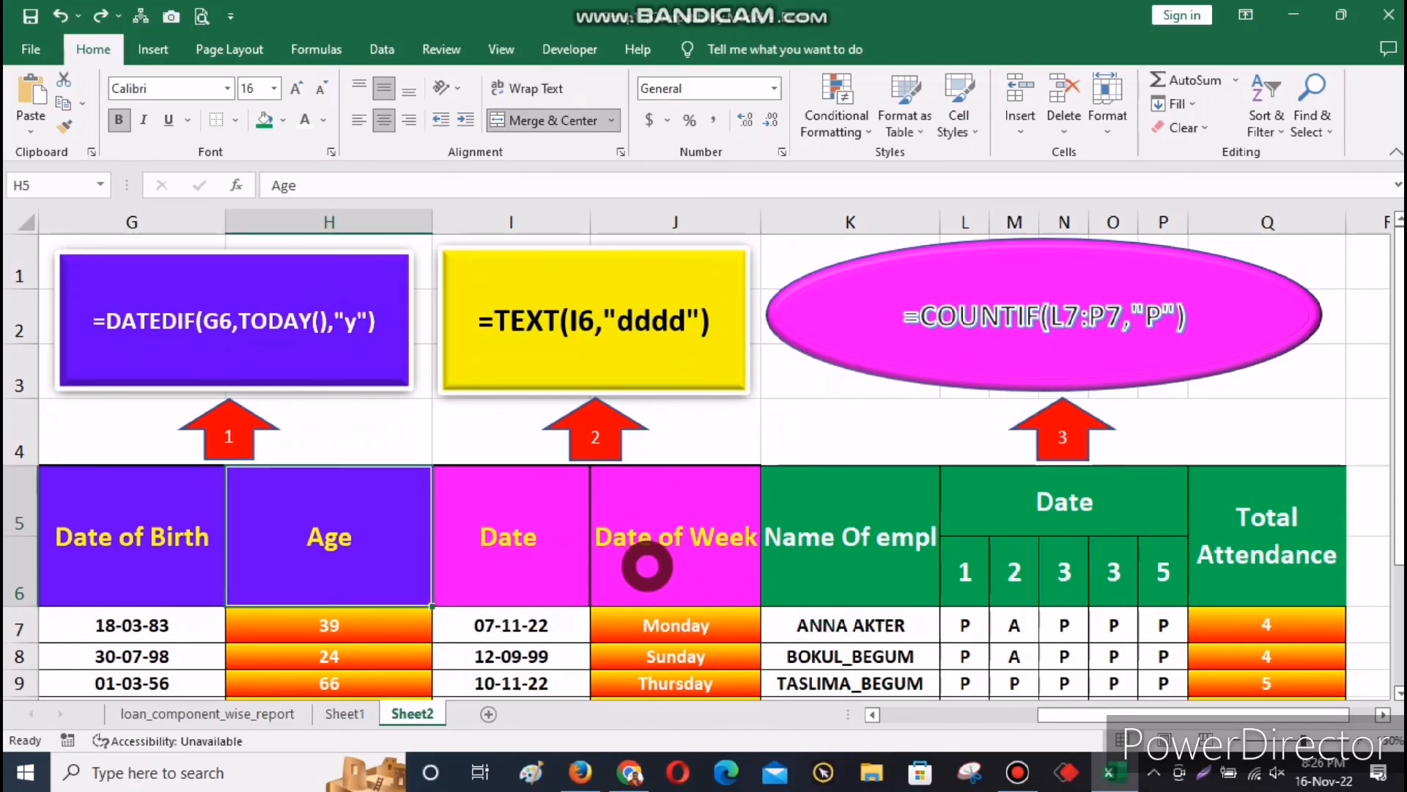
scroll(647, 566, down, 2)
scroll(753, 569, up, 2)
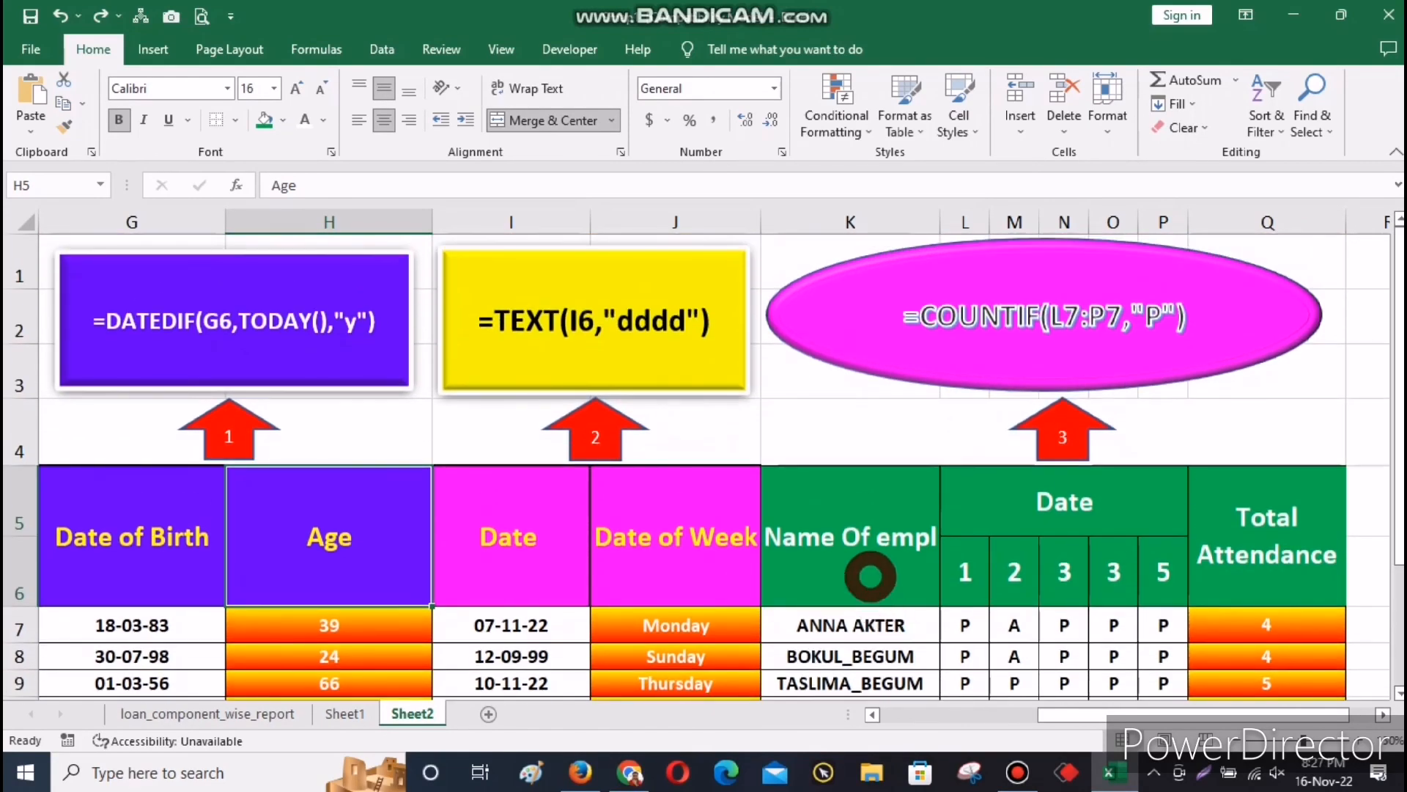
scroll(770, 508, down, 2)
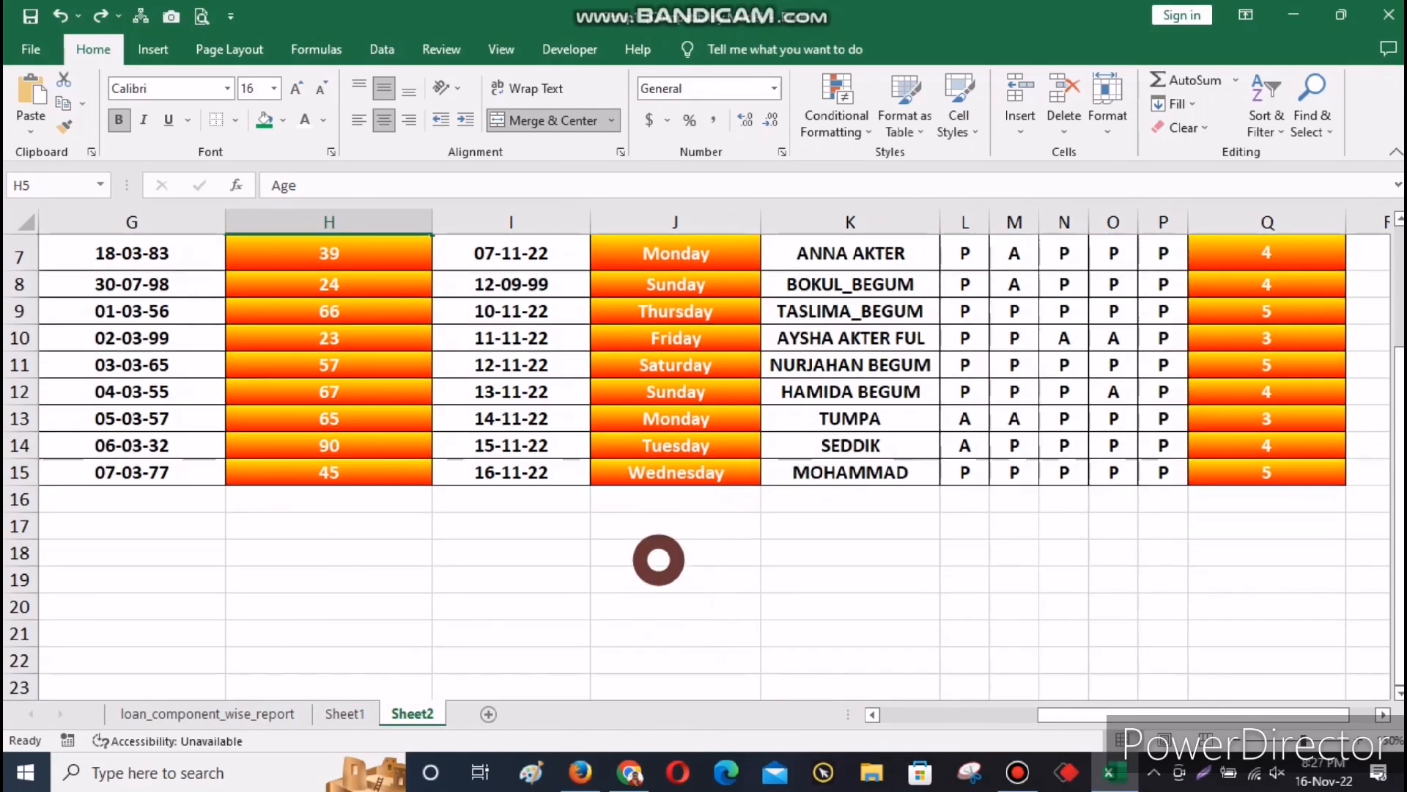
scroll(968, 689, up, 2)
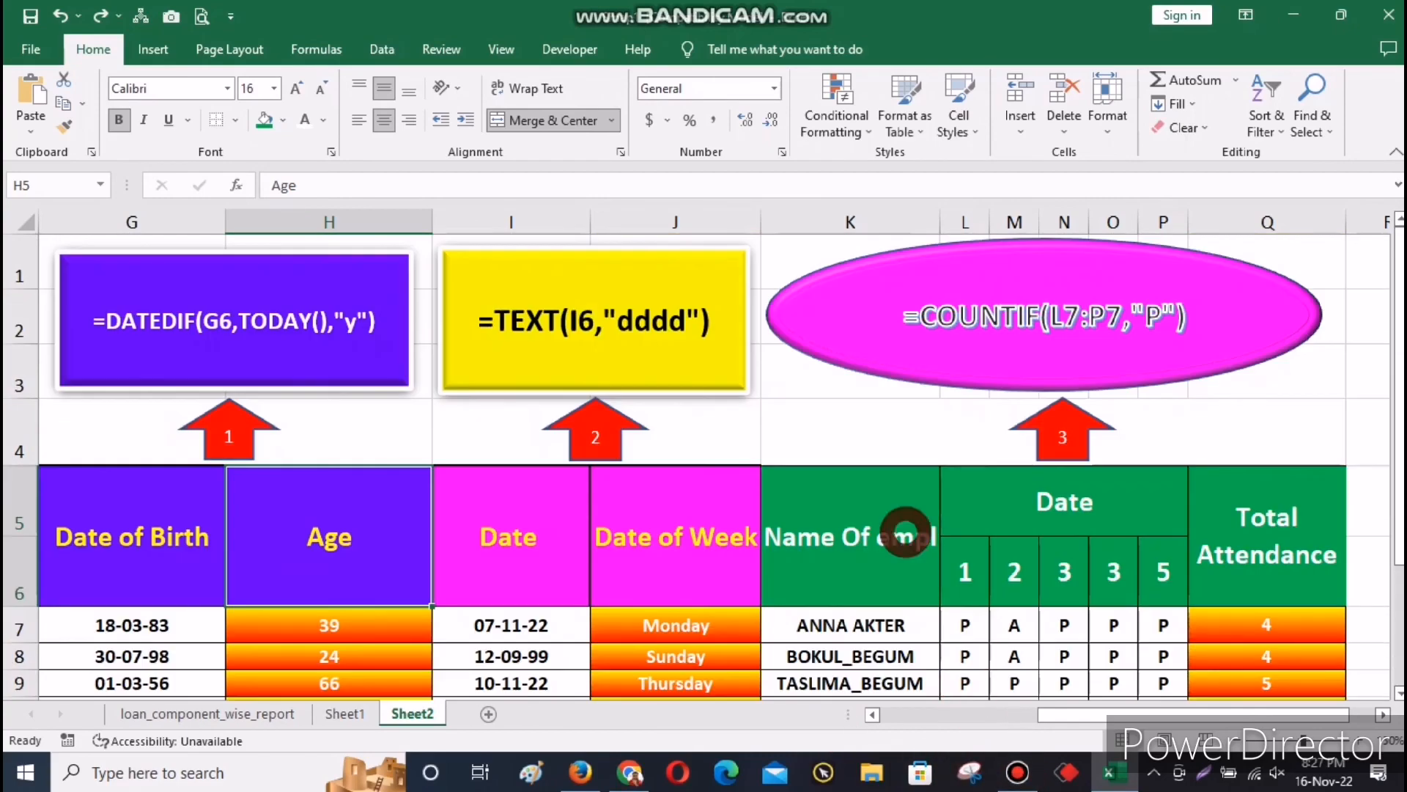